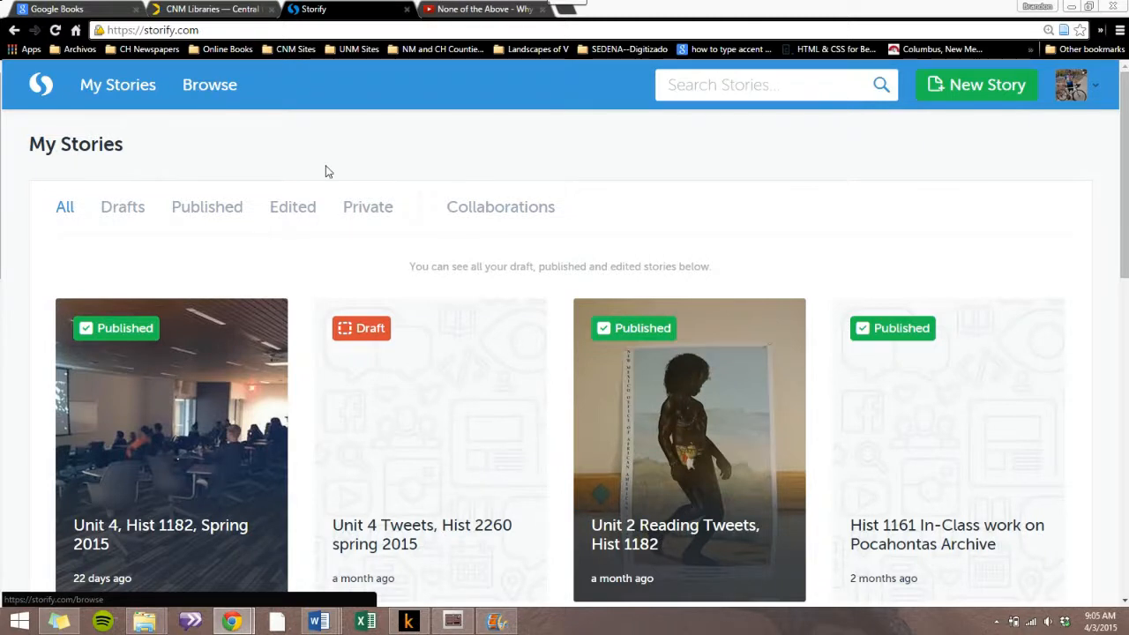
# Step: Review the research question and annotated sources in the Word document Document2, and return to Storify
pyautogui.moveTo(431, 440)
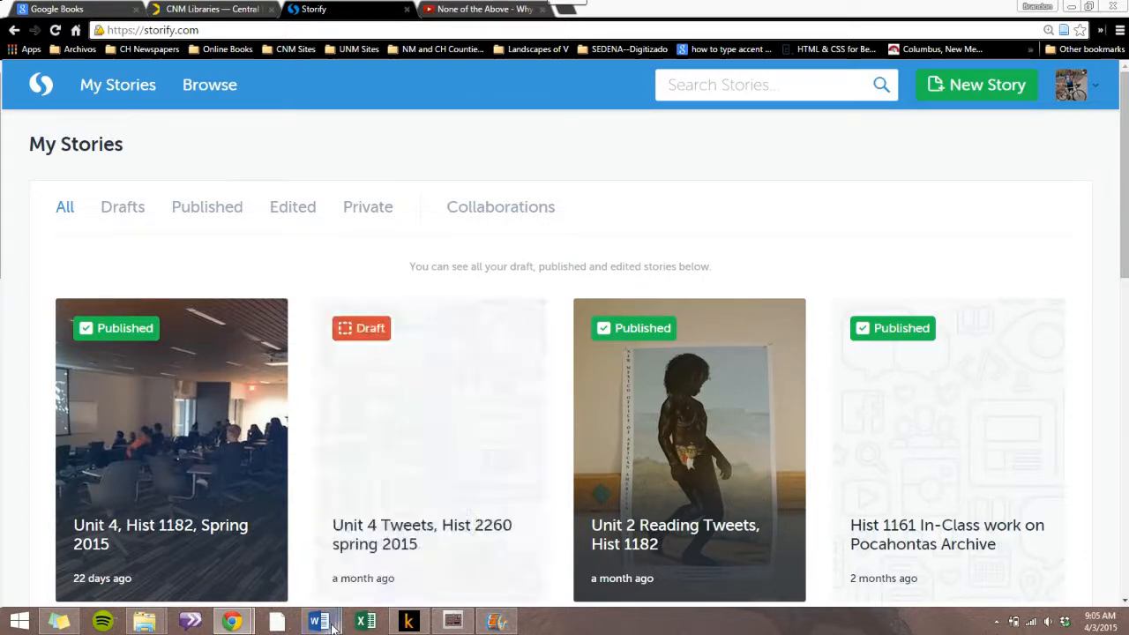
pyautogui.moveTo(319, 620)
pyautogui.click(716, 548)
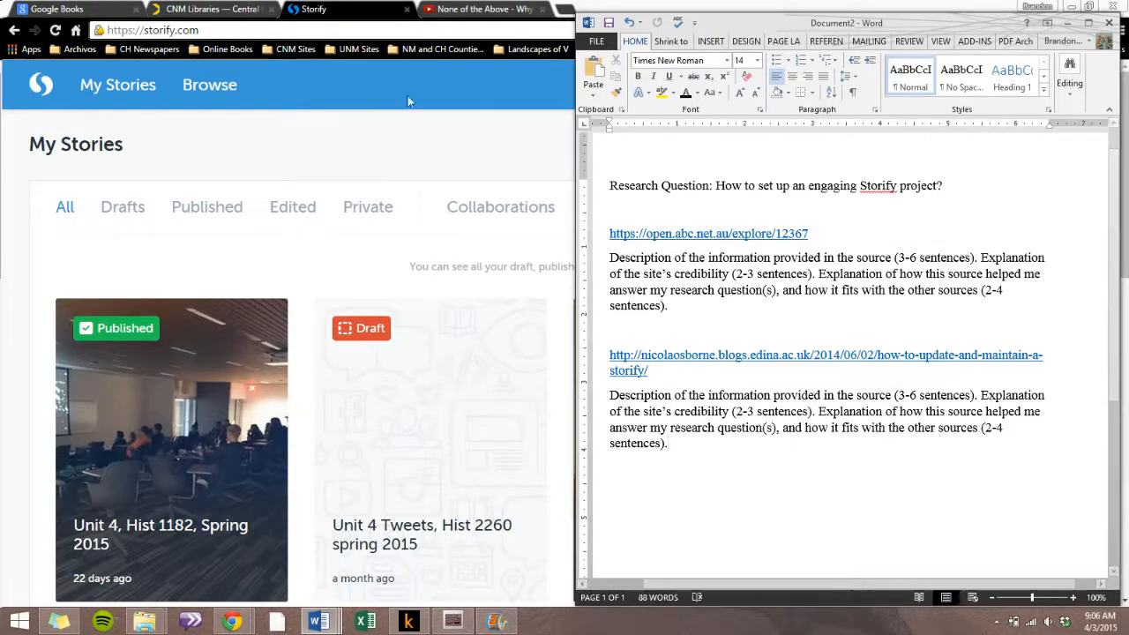
pyautogui.click(361, 107)
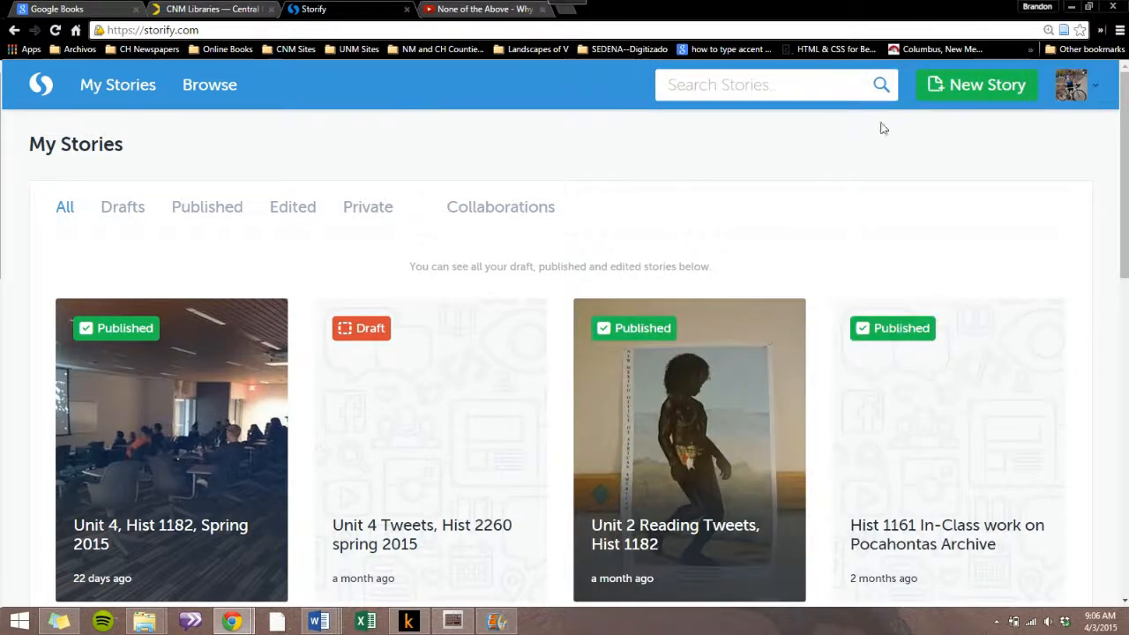
# Step: Create a new Storify story and enlarge the editor page
pyautogui.click(967, 91)
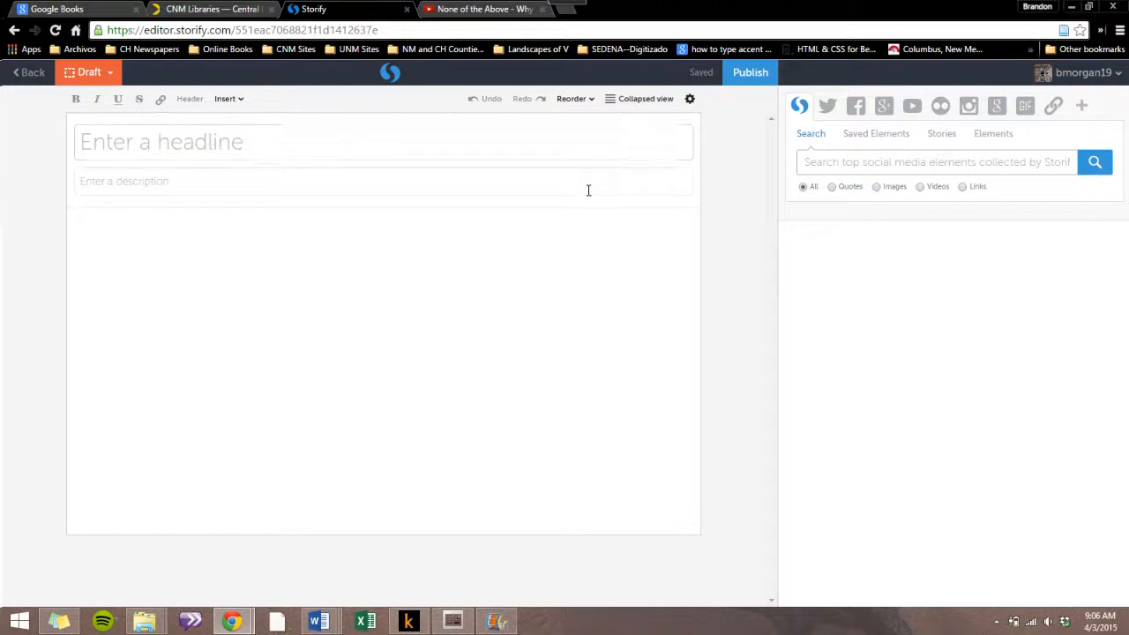
pyautogui.hotkey('ctrl', '+')
pyautogui.hotkey('ctrl', '+')
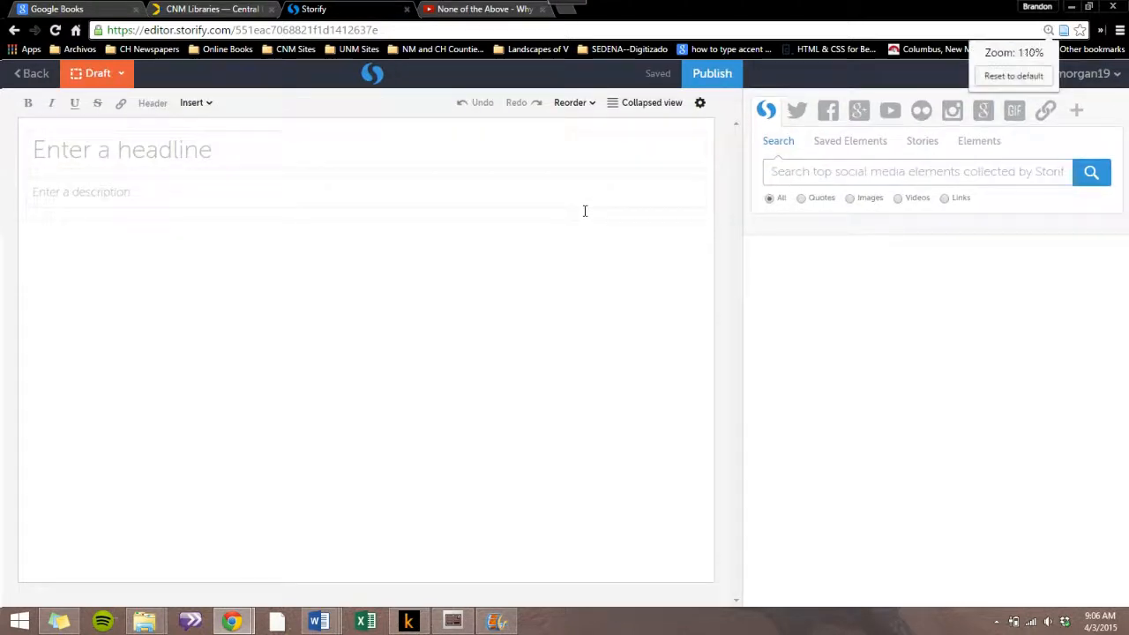
# Step: Enter the story headline "Creating engaging Storify projects"
pyautogui.click(180, 174)
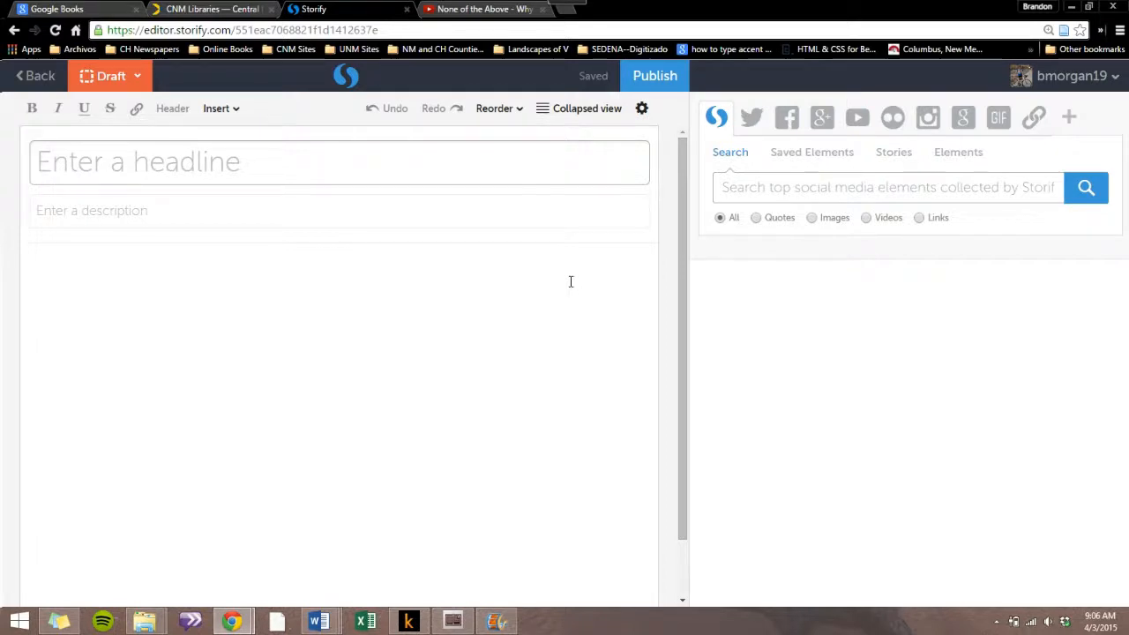
pyautogui.write('Making')
pyautogui.press('BackSpace')
pyautogui.press('BackSpace')
pyautogui.press('BackSpace')
pyautogui.press('BackSpace')
pyautogui.press('BackSpace')
pyautogui.press('BackSpace')
pyautogui.press('BackSpace')
pyautogui.write('C')
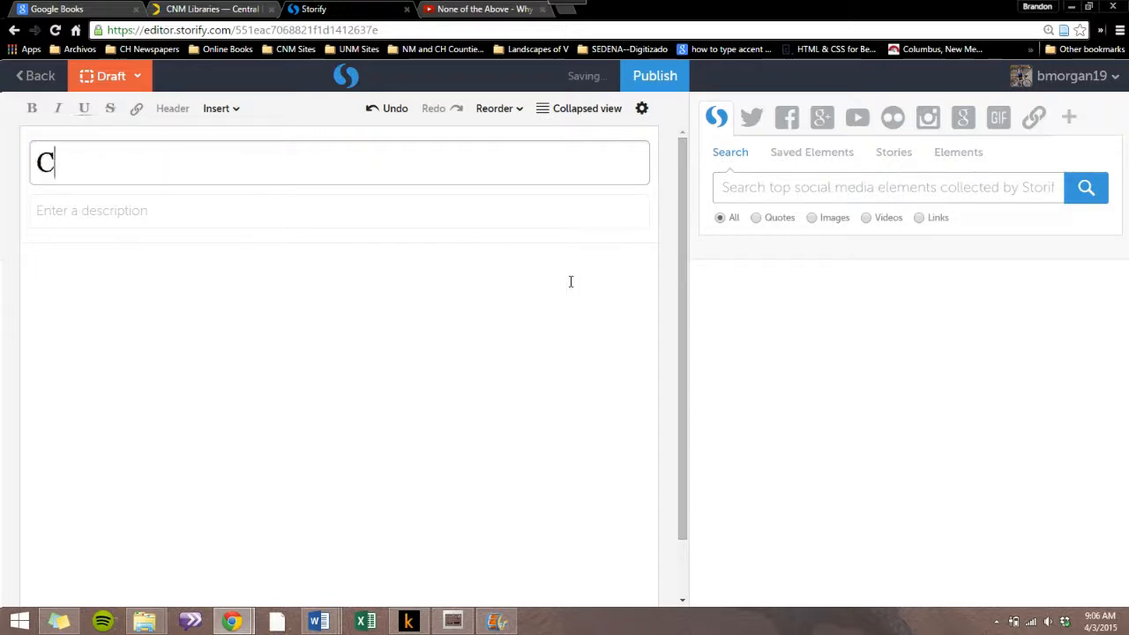
pyautogui.write('reating engaging')
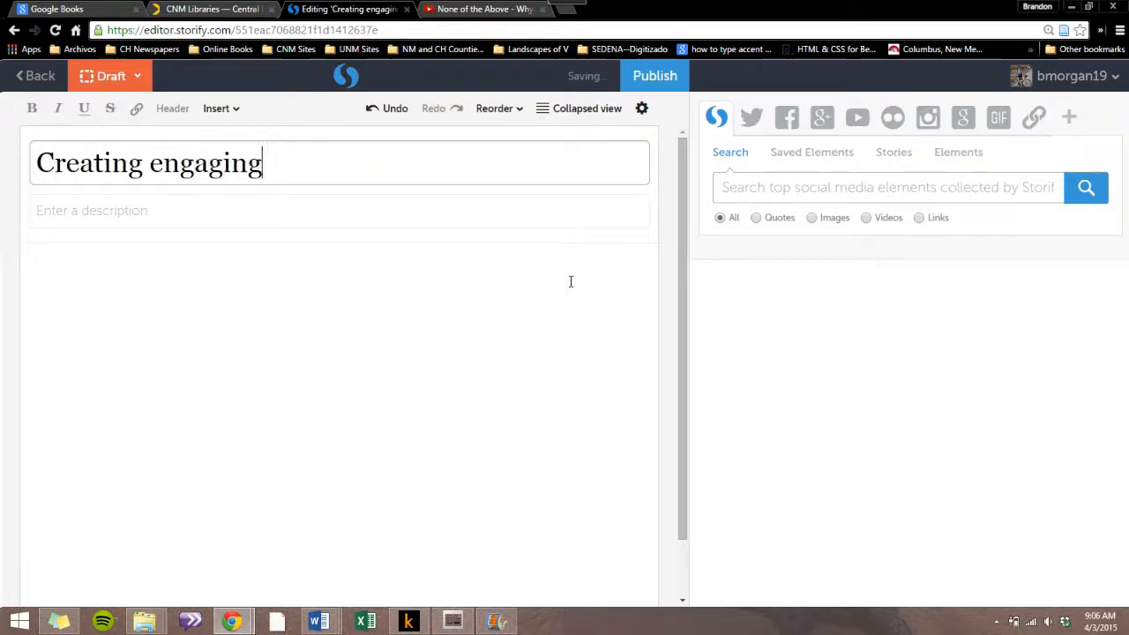
pyautogui.write(' Storify projects')
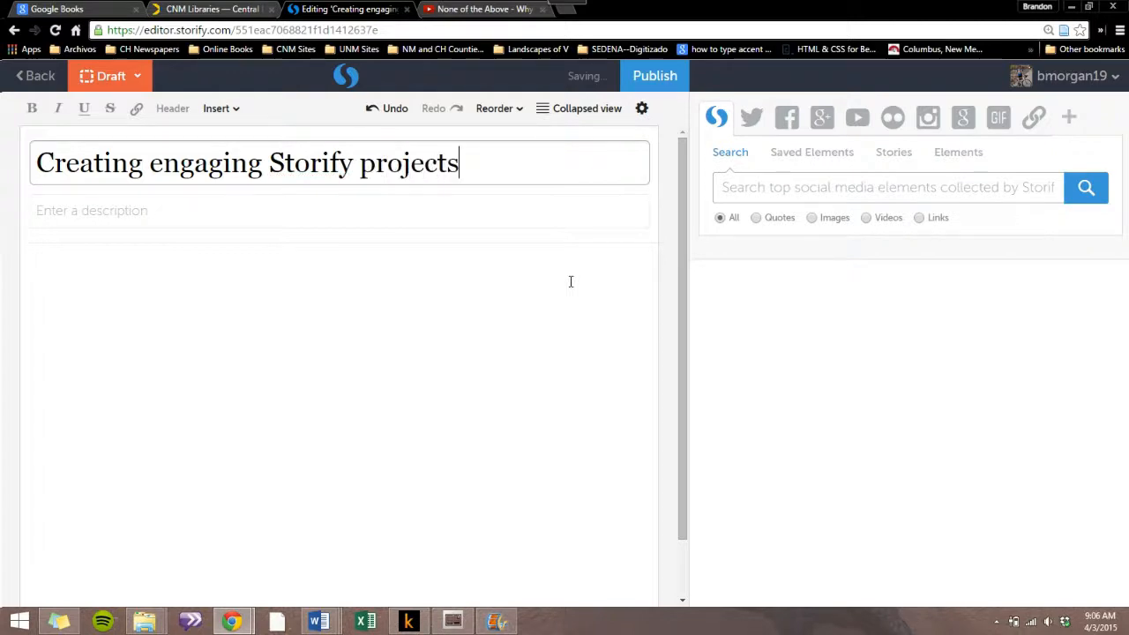
# Step: Copy the research question "How to set up an engaging Storify project?" from Document2 in Word into the story description
pyautogui.click(128, 215)
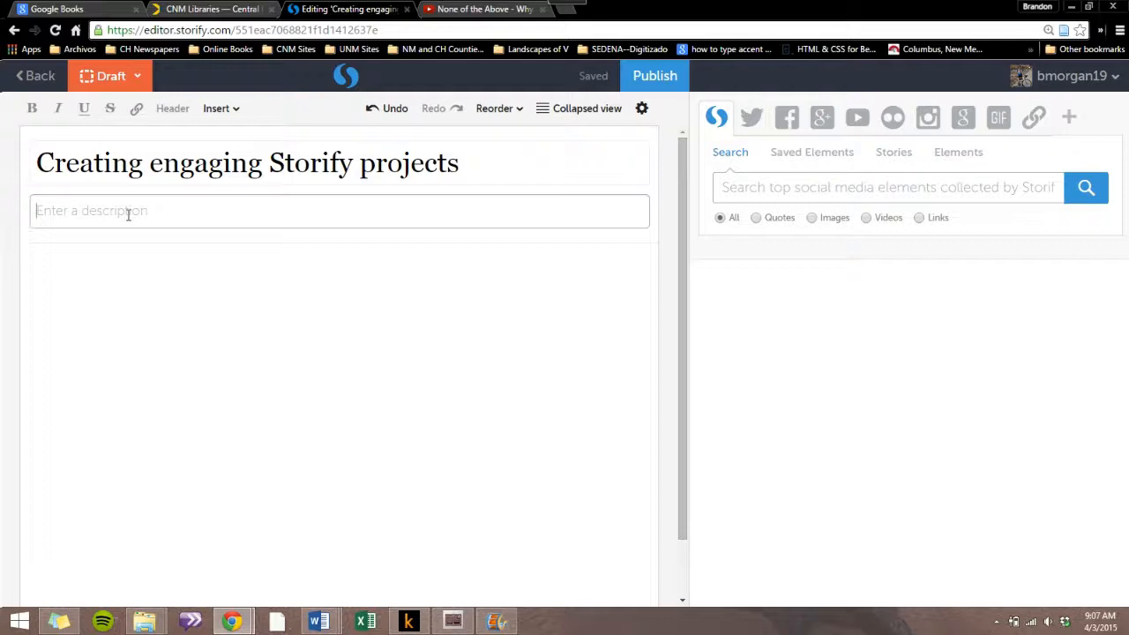
pyautogui.click(319, 622)
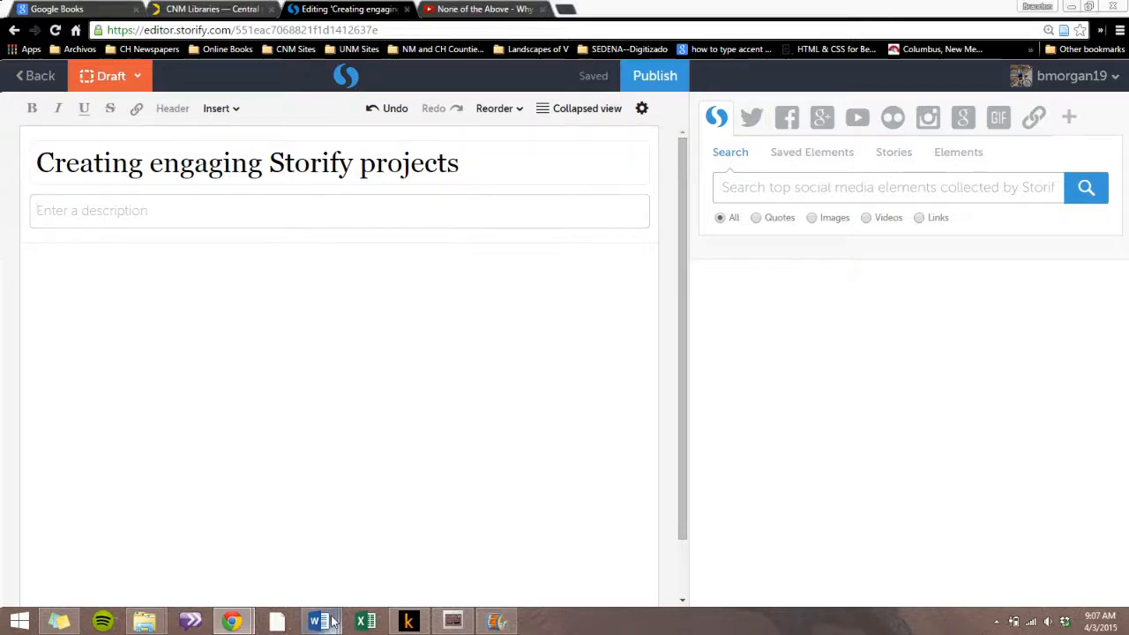
pyautogui.click(642, 556)
pyautogui.moveTo(715, 187); pyautogui.dragTo(942, 189)
pyautogui.hotkey('ctrl', 'c')
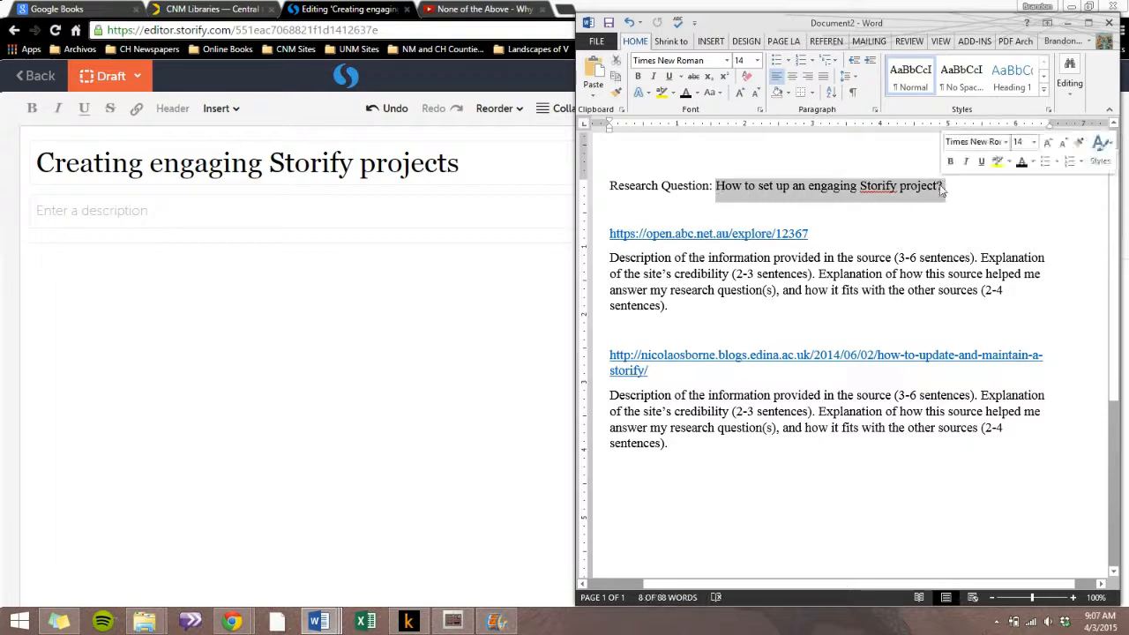
pyautogui.click(94, 208)
pyautogui.rightClick(91, 208)
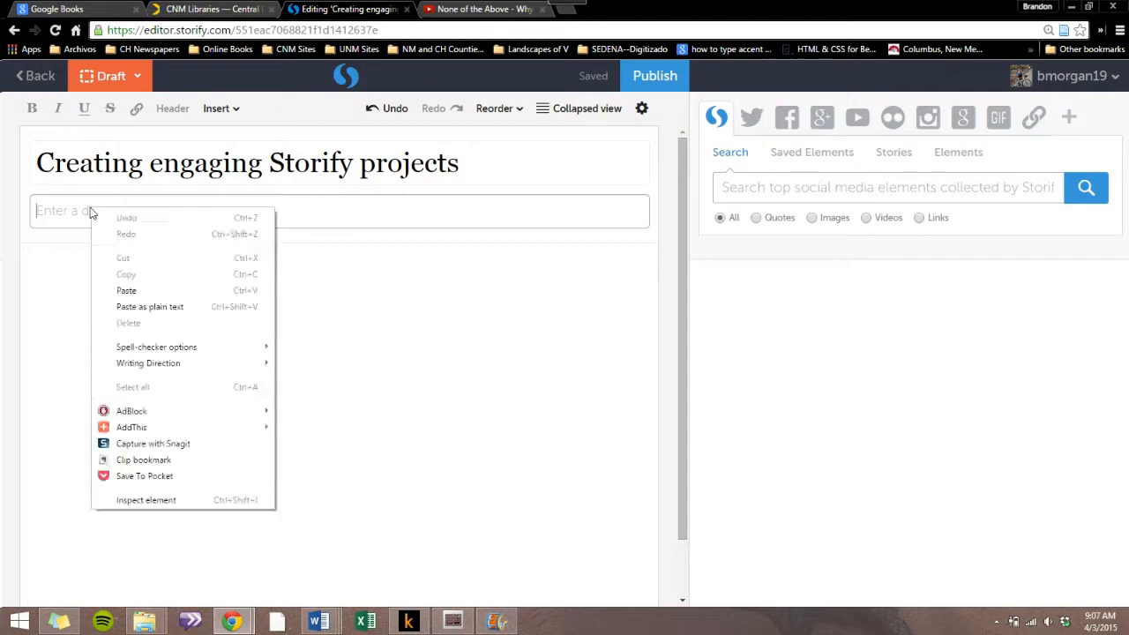
pyautogui.click(127, 289)
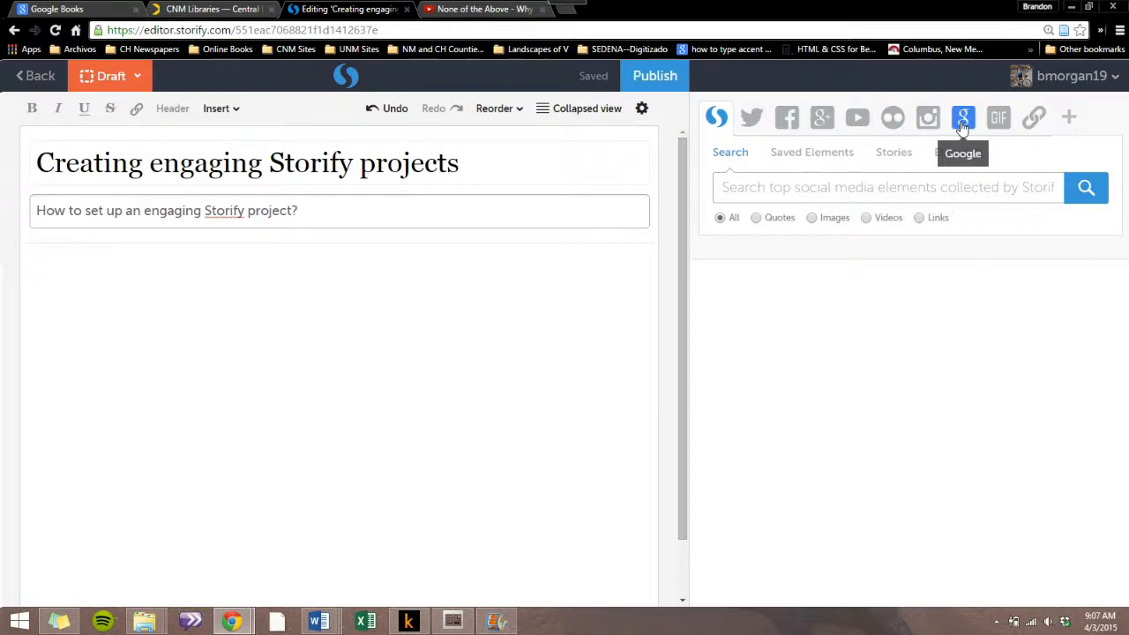
pyautogui.click(1031, 120)
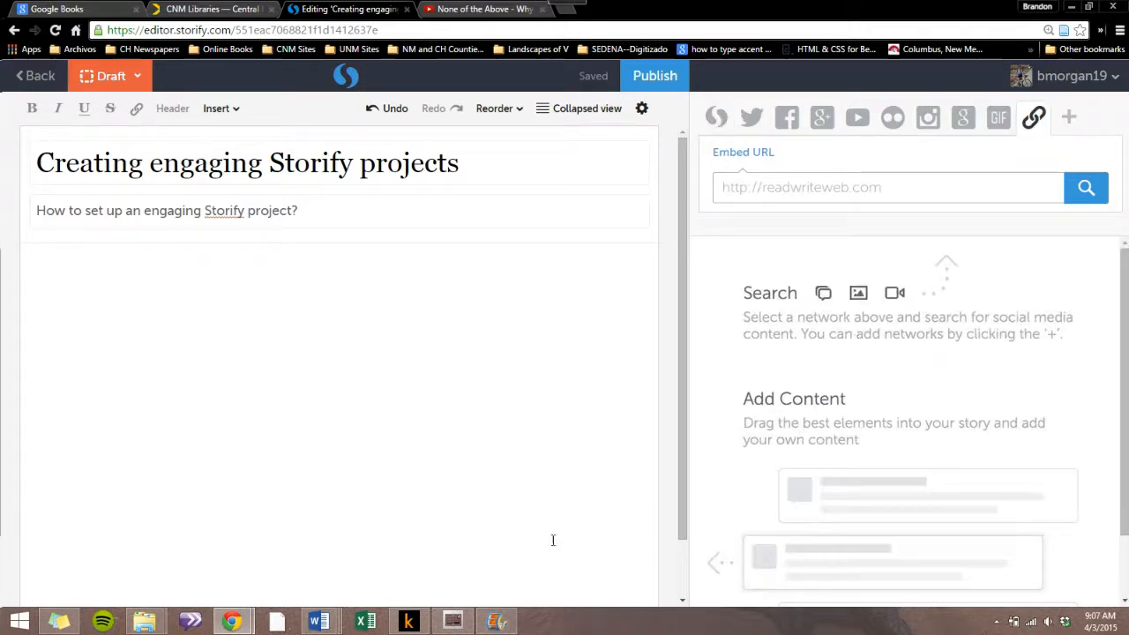
pyautogui.moveTo(319, 621)
pyautogui.click(706, 542)
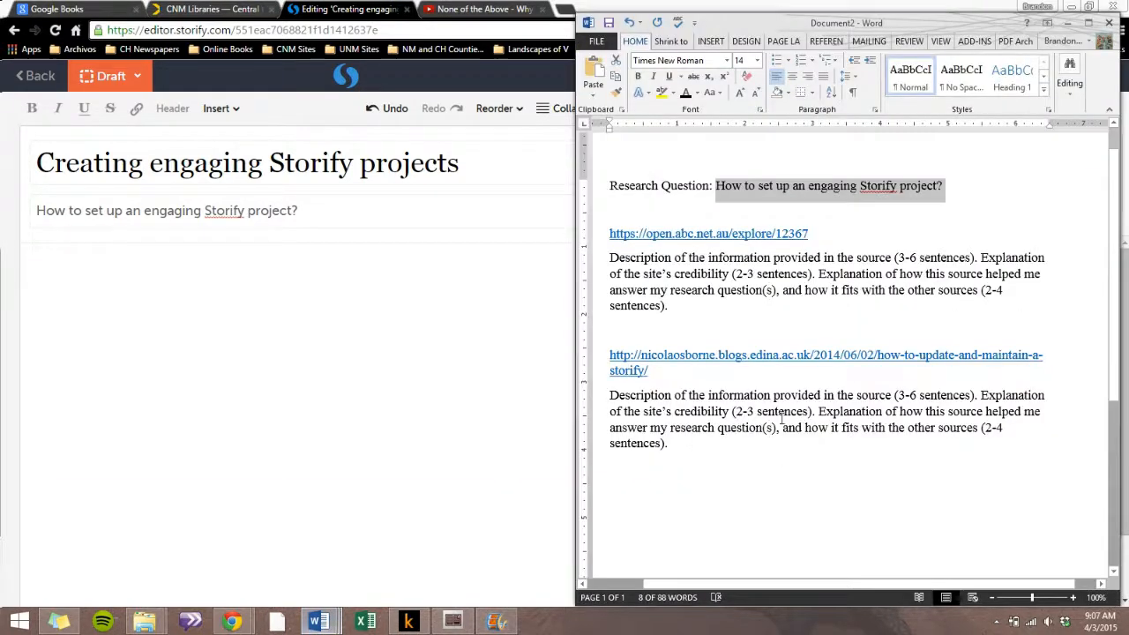
pyautogui.moveTo(610, 233); pyautogui.dragTo(811, 235)
pyautogui.hotkey('ctrl', 'c')
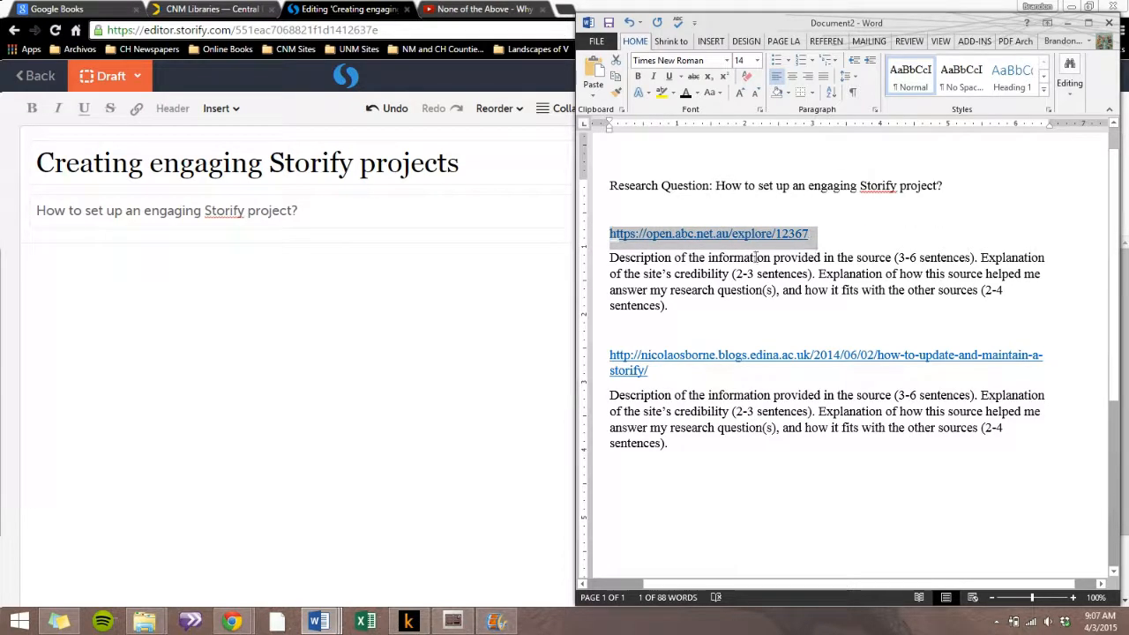
pyautogui.click(524, 270)
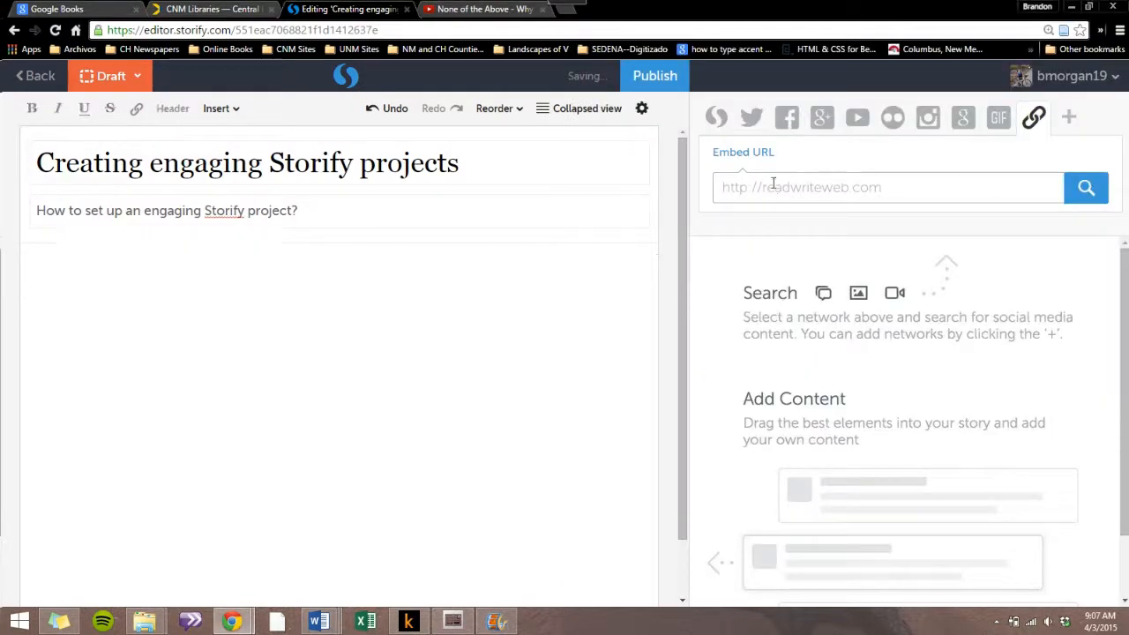
pyautogui.click(773, 187)
pyautogui.hotkey('ctrl', 'v')
pyautogui.press('Return')
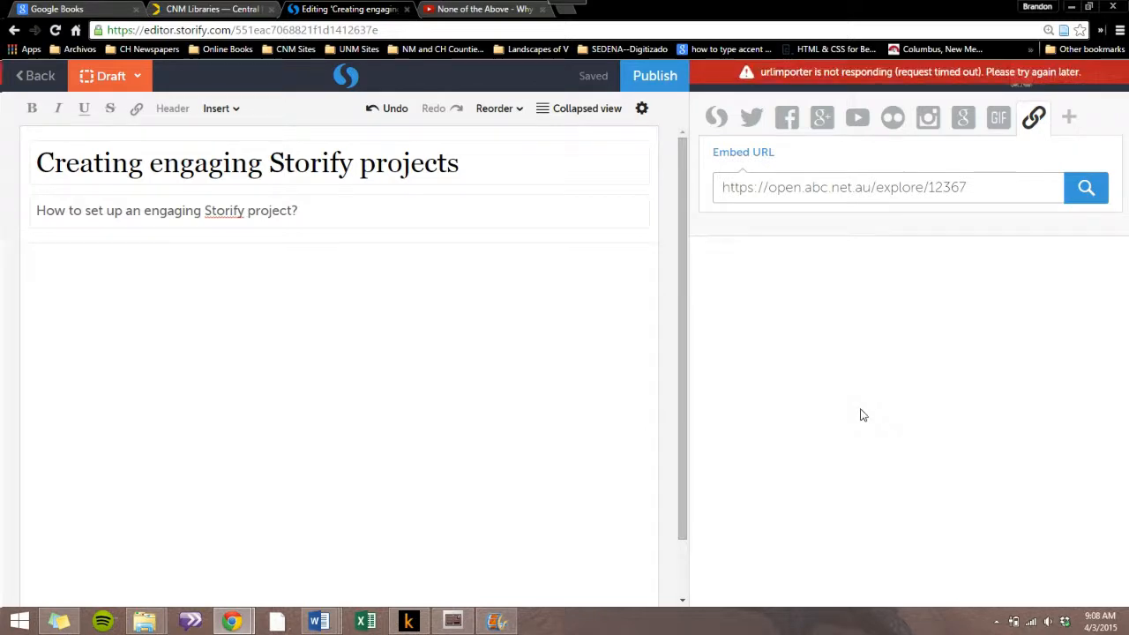
# Step: Repeat the URL lookup and add the ABC OPEN article to the story below the description
pyautogui.click(969, 188)
pyautogui.press('Return')
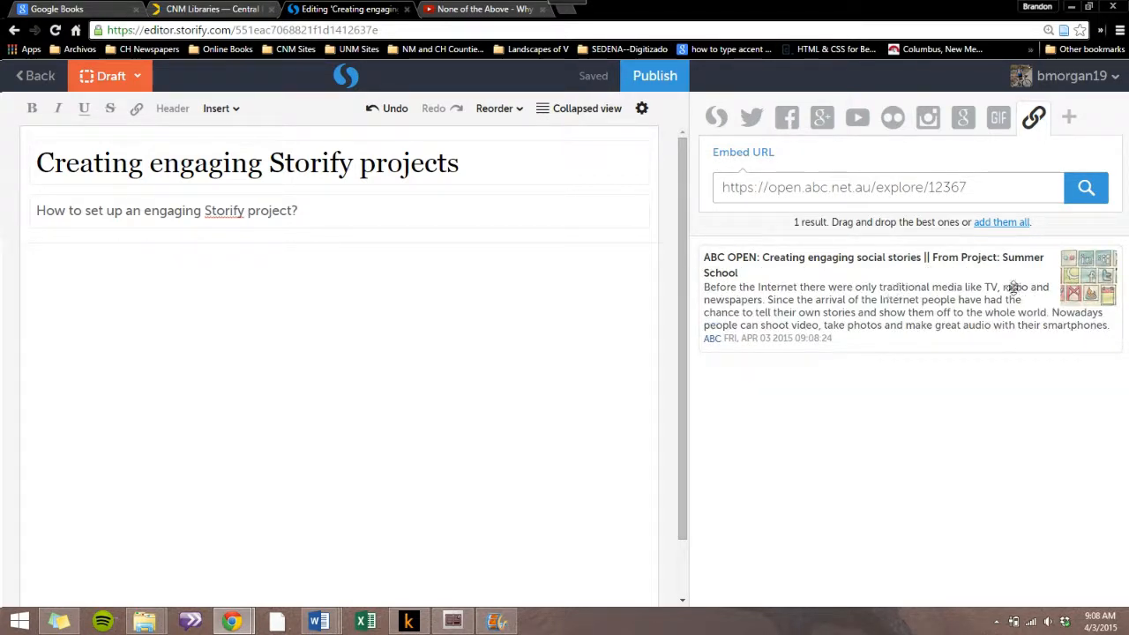
pyautogui.moveTo(971, 283); pyautogui.dragTo(361, 307)
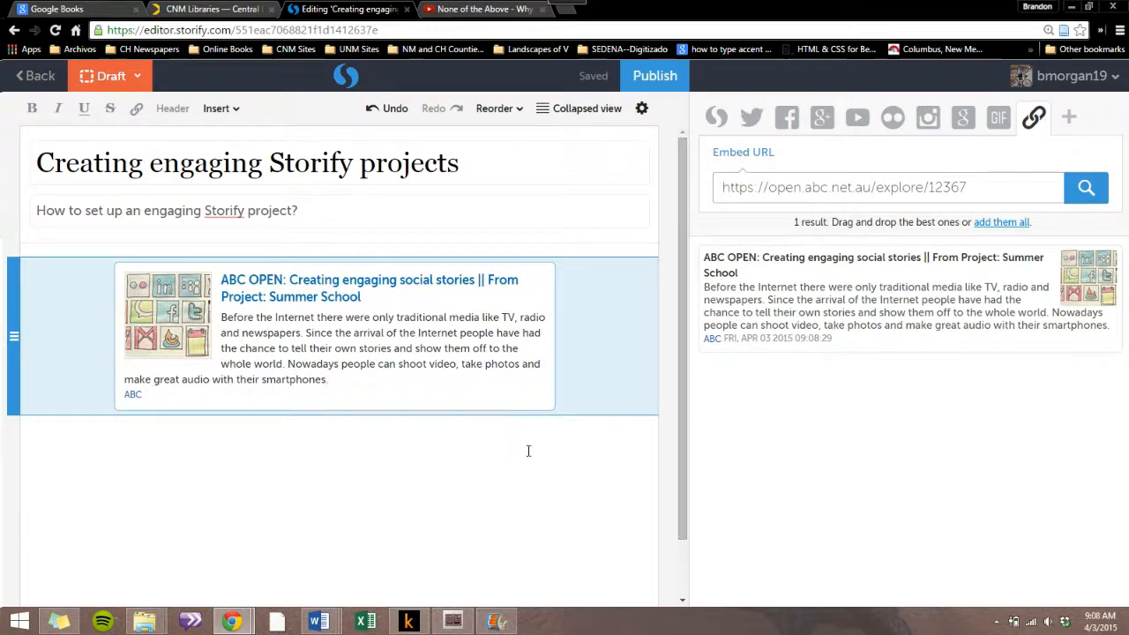
# Step: Copy the first source's description paragraph from Document2 in Word into a new text block below the ABC OPEN article
pyautogui.scroll(-1, 528, 451)
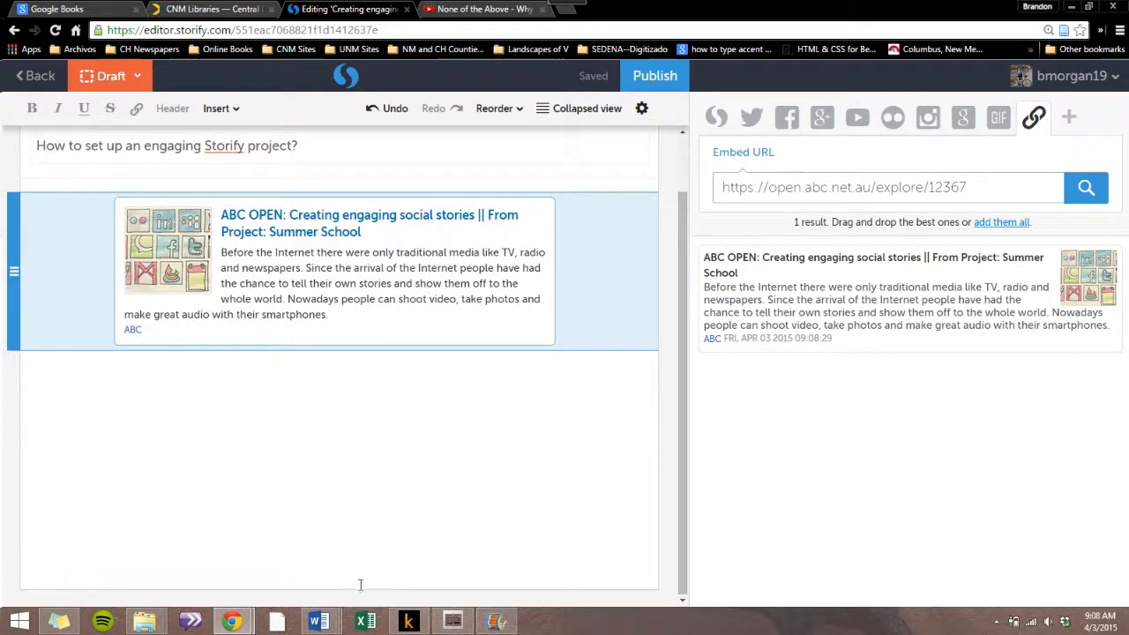
pyautogui.click(322, 623)
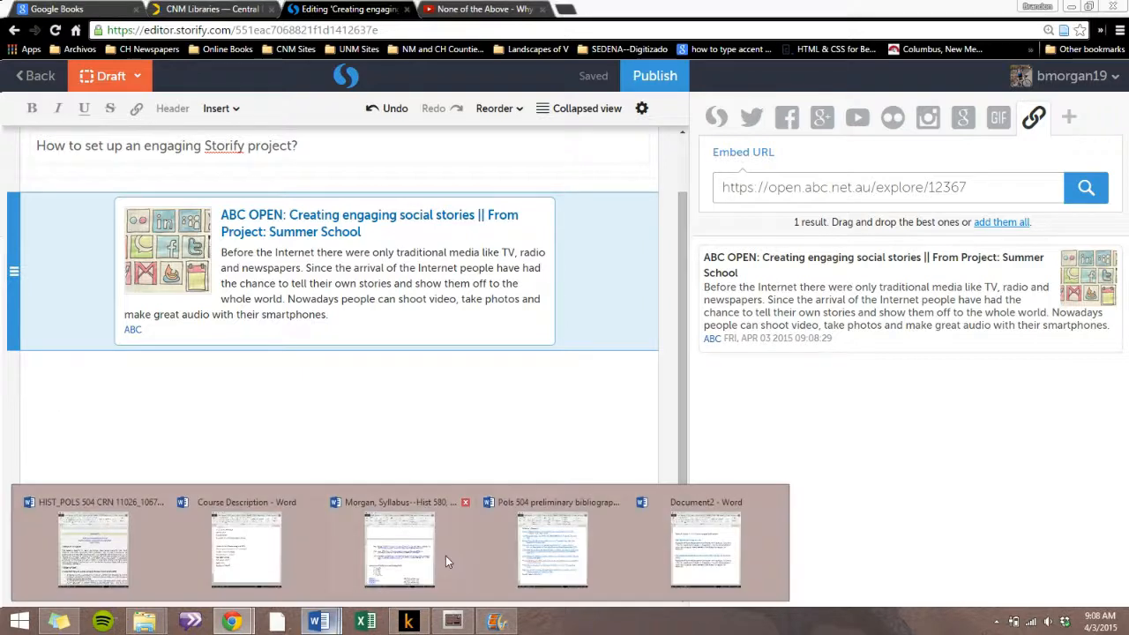
pyautogui.click(710, 539)
pyautogui.moveTo(609, 257); pyautogui.dragTo(669, 310)
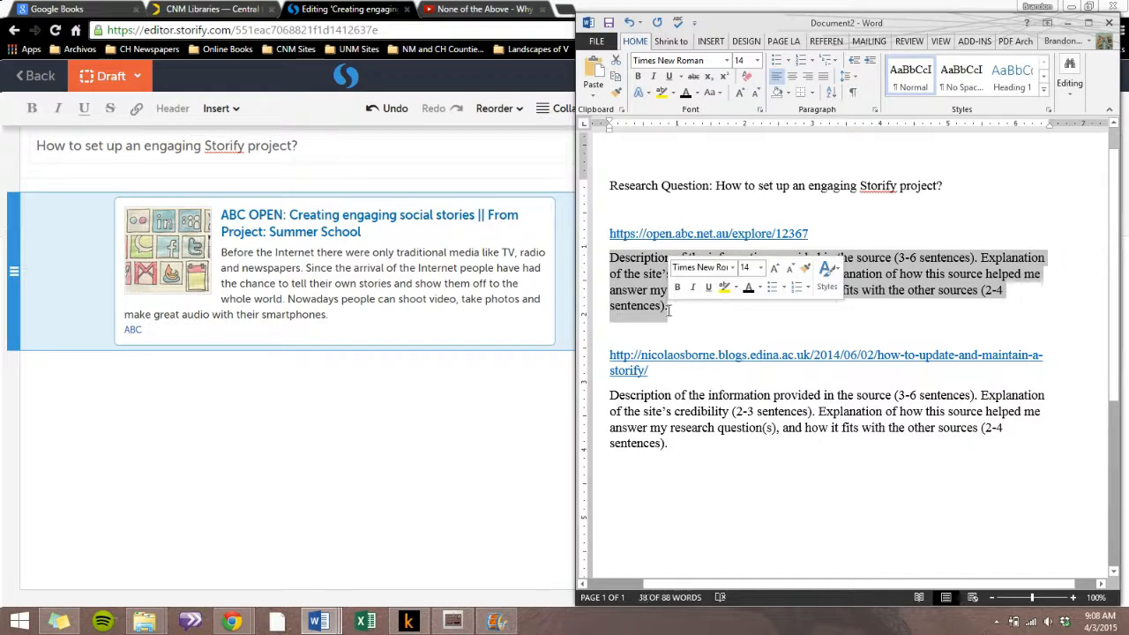
pyautogui.click(191, 365)
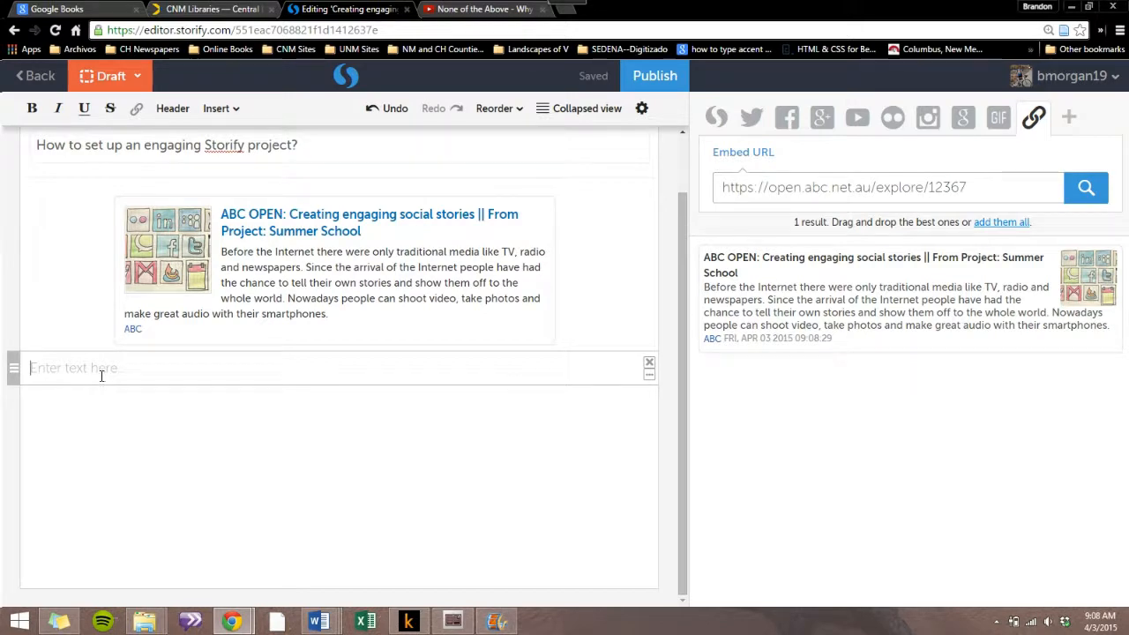
pyautogui.rightClick(37, 368)
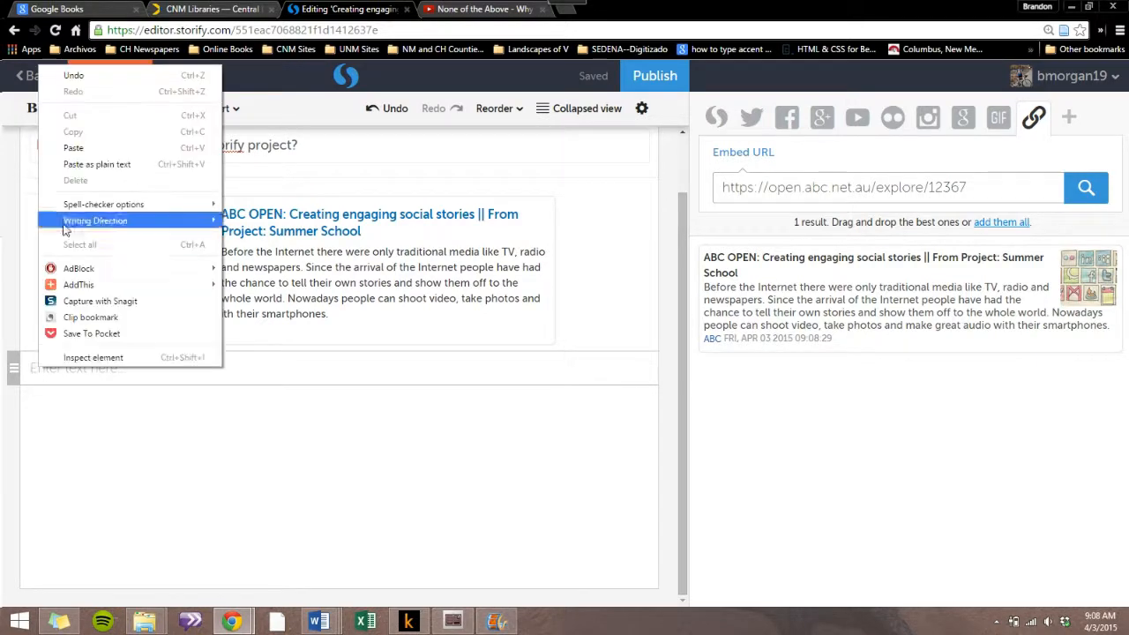
pyautogui.click(75, 148)
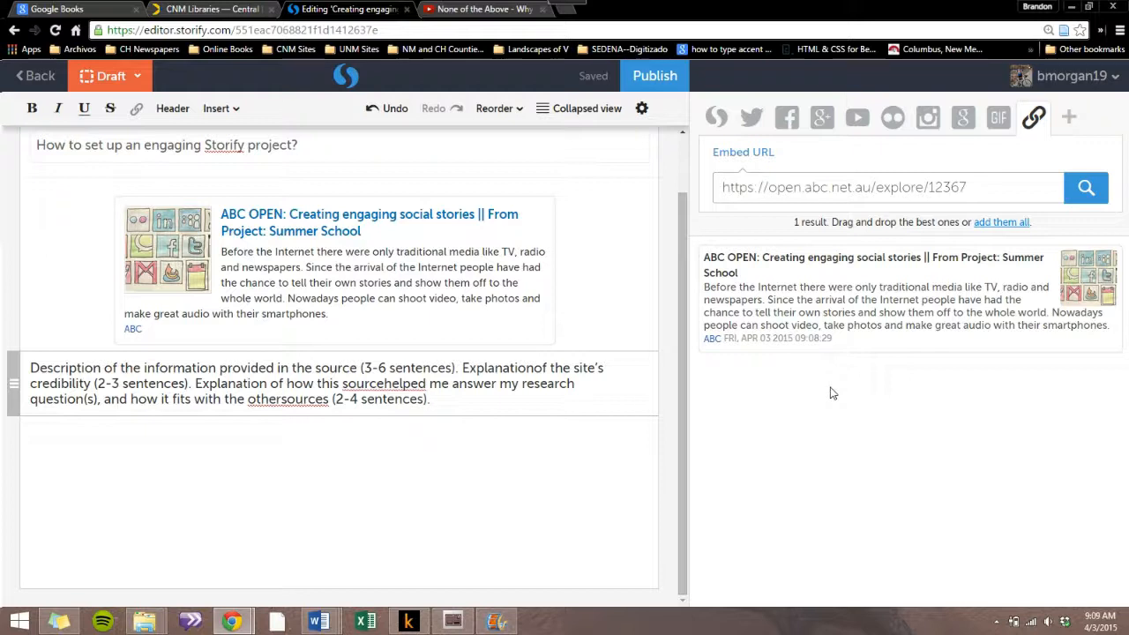
# Step: Replace the embed URL with the second source link from Document2 and add "How to... Update and Maintain a Storify" below the description paragraph
pyautogui.moveTo(969, 188); pyautogui.dragTo(716, 187)
pyautogui.press('BackSpace')
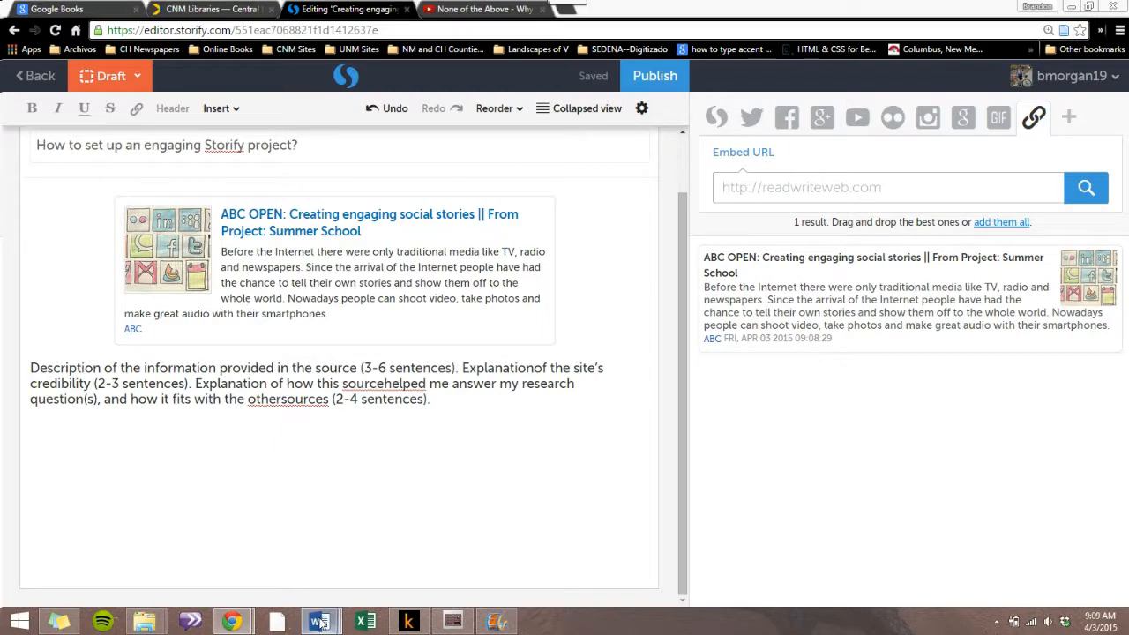
pyautogui.moveTo(318, 622)
pyautogui.click(639, 535)
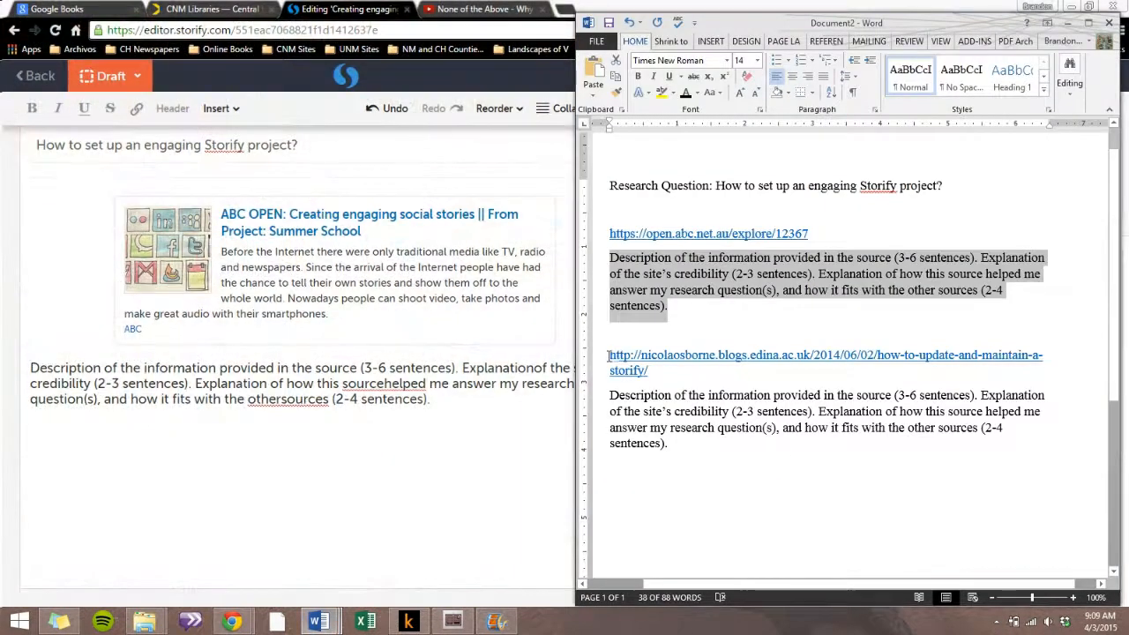
pyautogui.moveTo(609, 355); pyautogui.dragTo(660, 374)
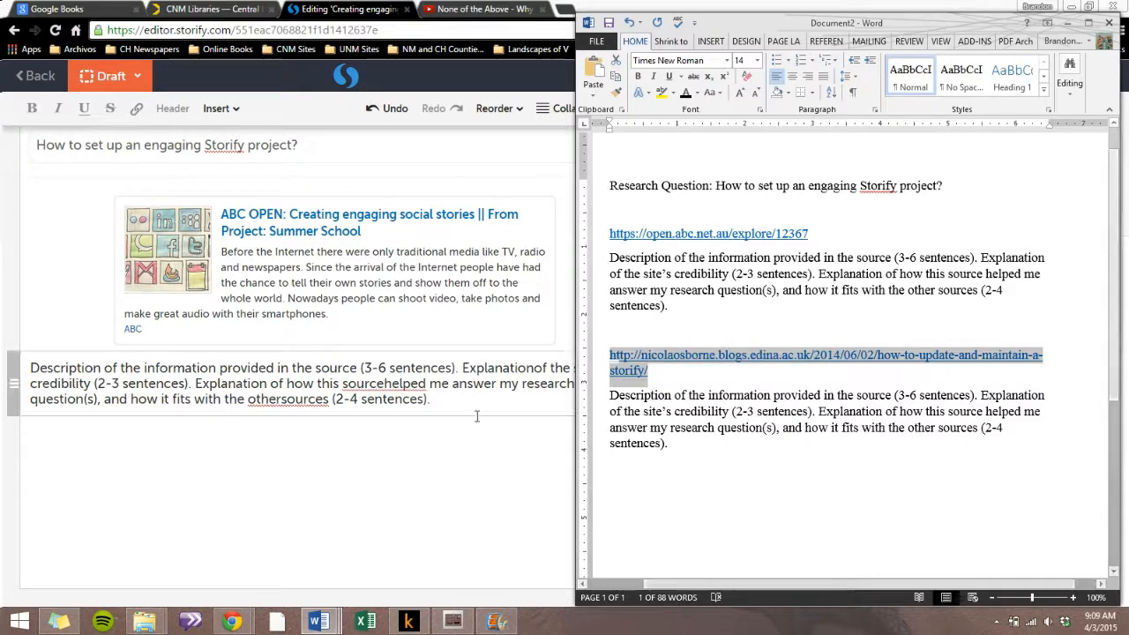
pyautogui.click(569, 406)
pyautogui.click(874, 186)
pyautogui.hotkey('ctrl', 'v')
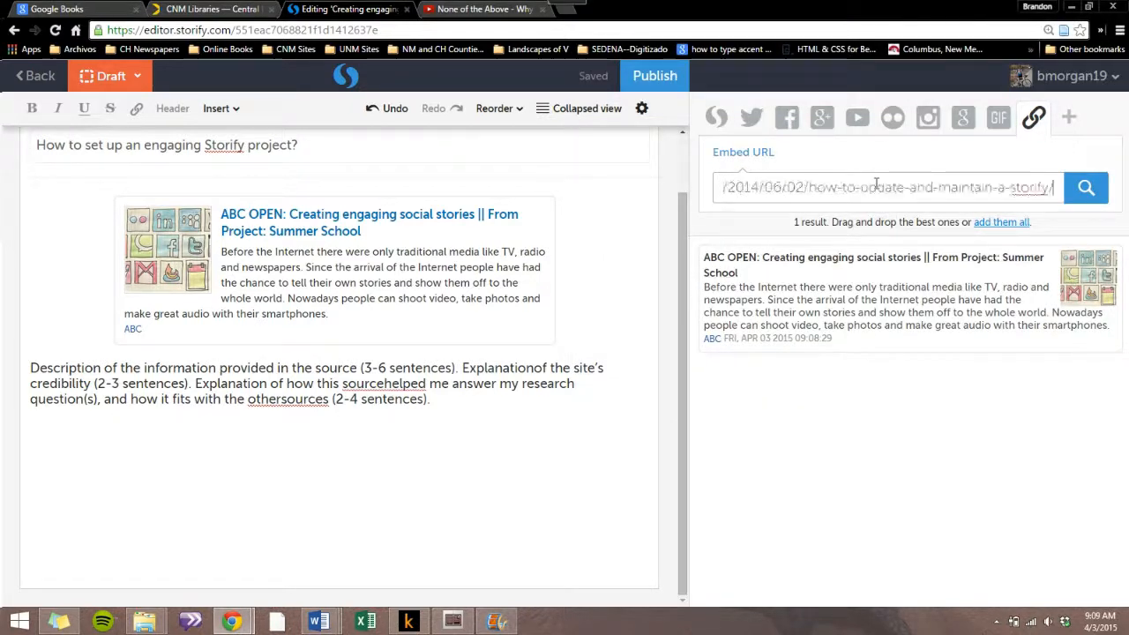
pyautogui.press('Return')
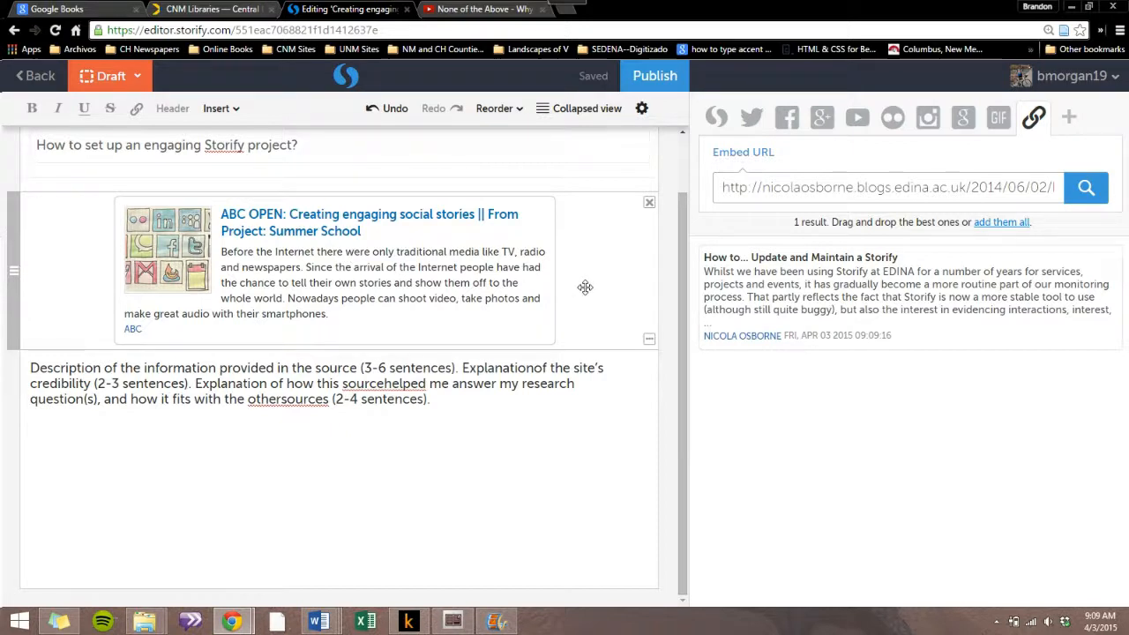
pyautogui.moveTo(779, 328); pyautogui.dragTo(353, 503)
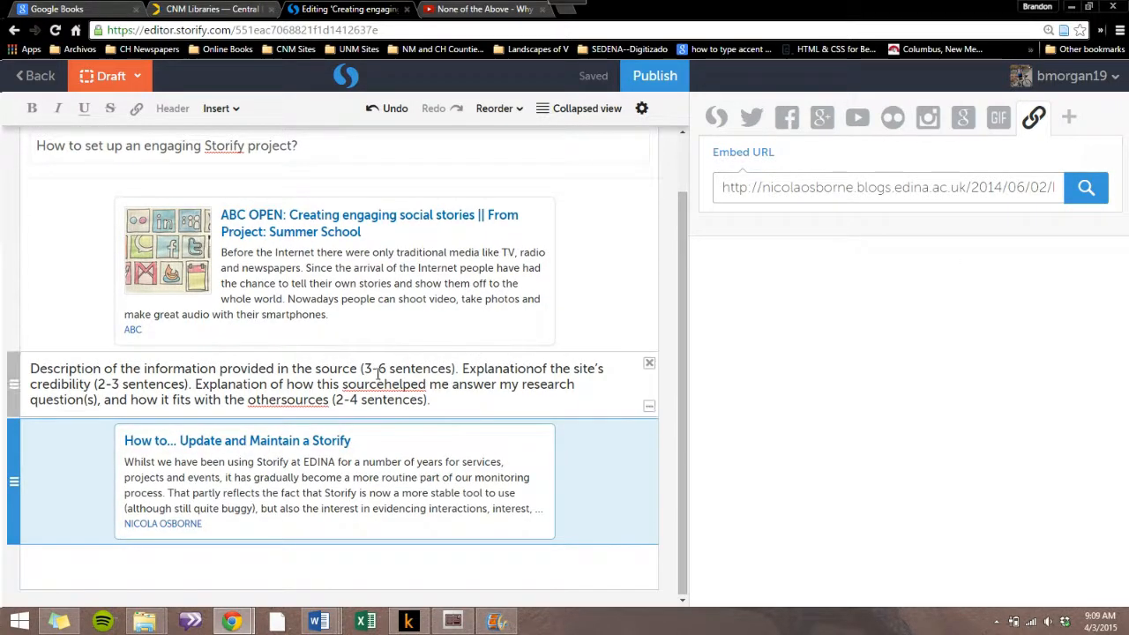
# Step: Copy the second source's description paragraph from Document2 in Word into a new Storify text block below "How to... Update and Maintain a Storify"
pyautogui.click(319, 621)
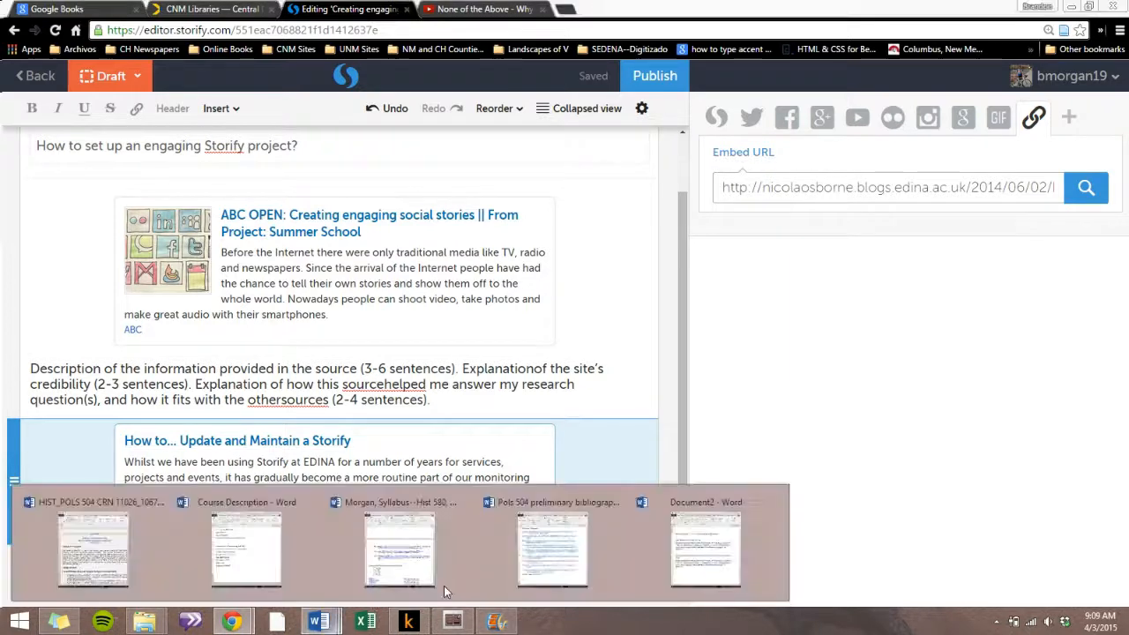
pyautogui.click(685, 540)
pyautogui.moveTo(609, 395); pyautogui.dragTo(674, 448)
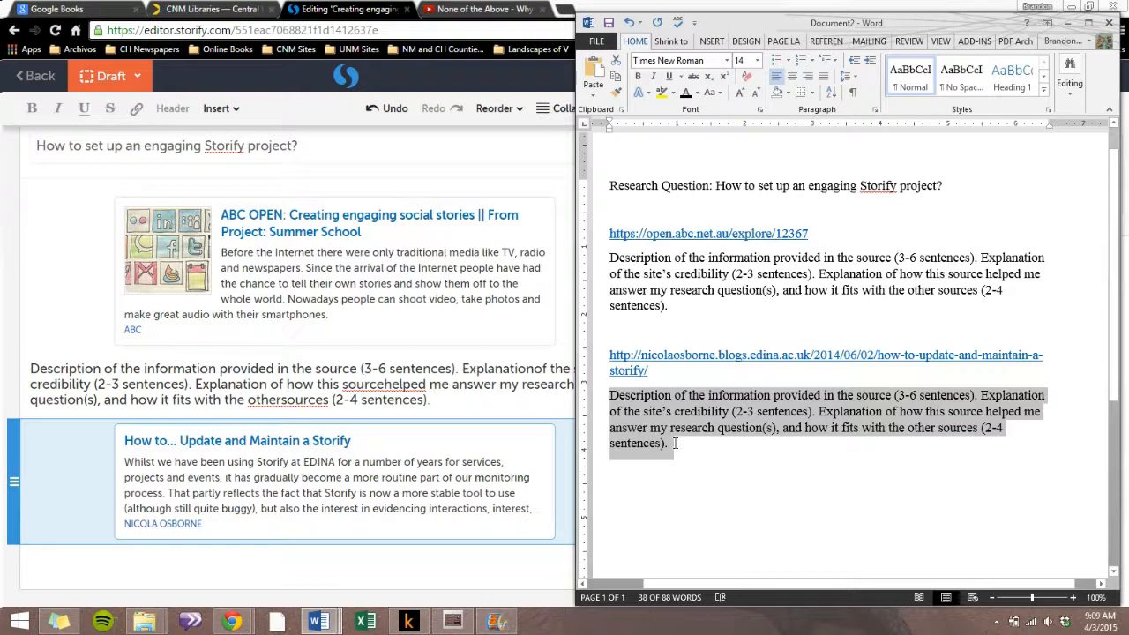
pyautogui.click(227, 549)
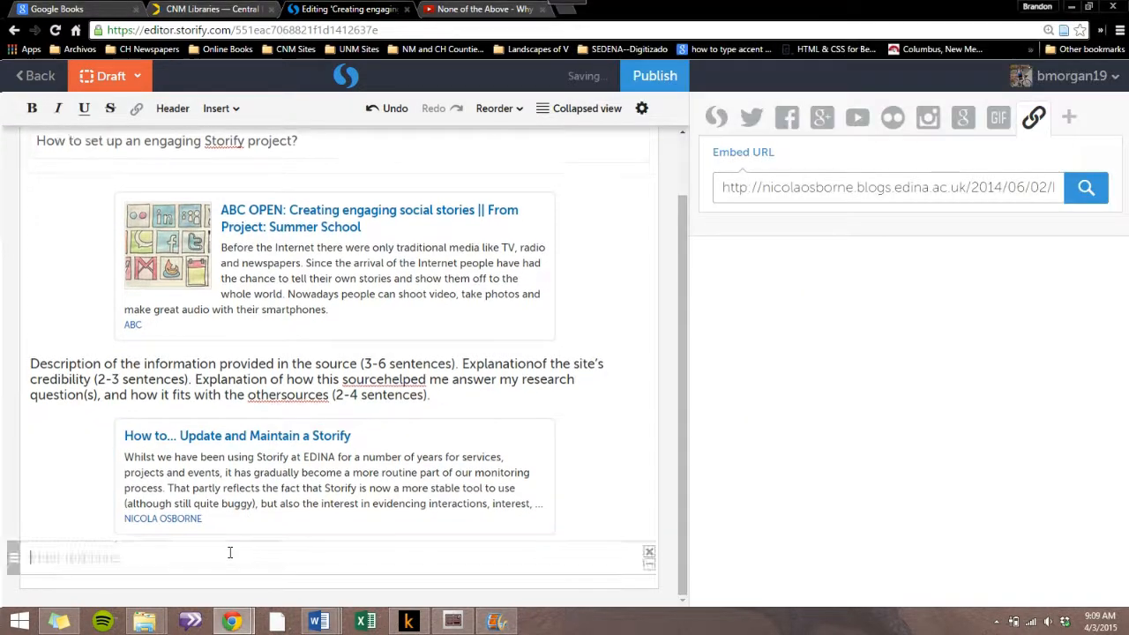
pyautogui.hotkey('ctrl', 'v')
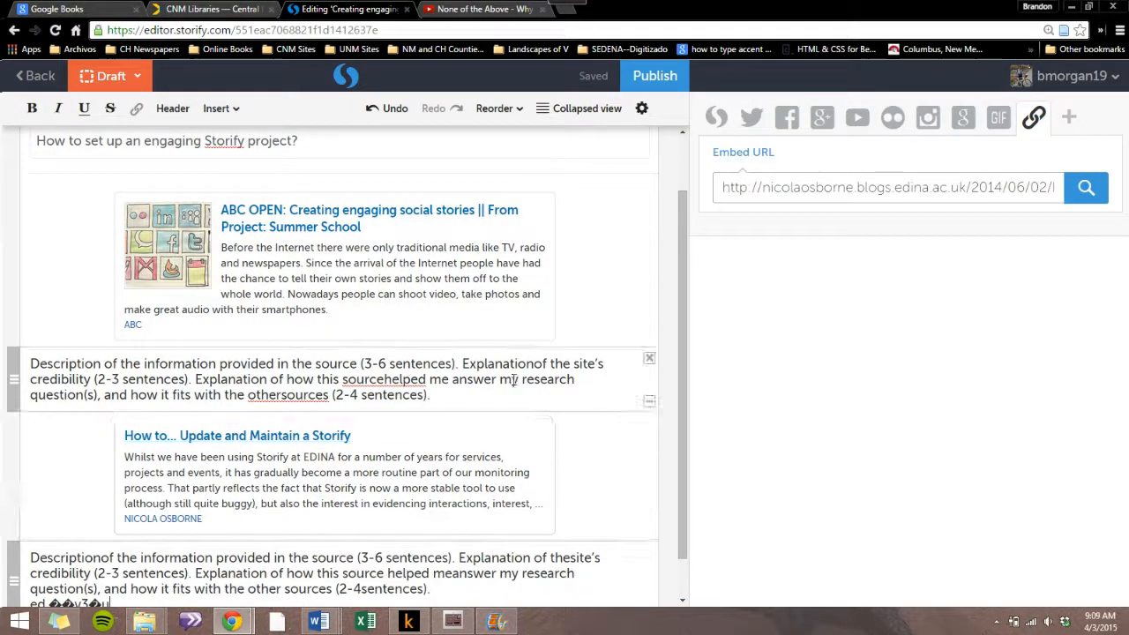
# Step: Add a text block above the ABC OPEN article reading "Type an introduction to your topic. NEED TO HAVE A THESIS STATEMENT!"
pyautogui.moveTo(680, 298); pyautogui.dragTo(679, 181)
pyautogui.moveTo(680, 237); pyautogui.dragTo(695, 190)
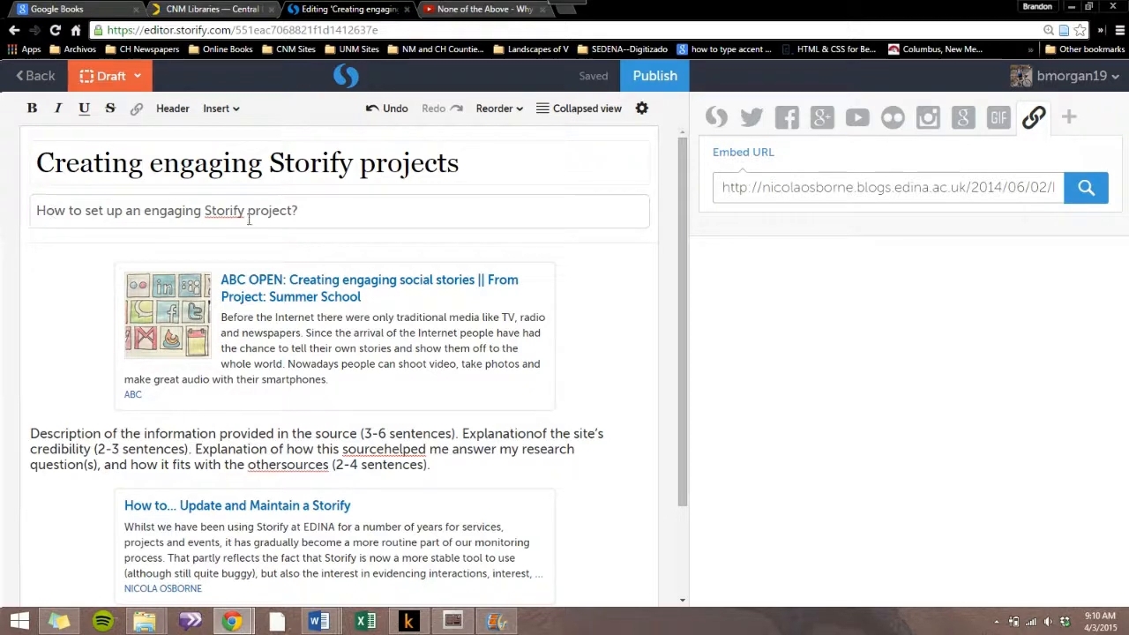
pyautogui.click(53, 238)
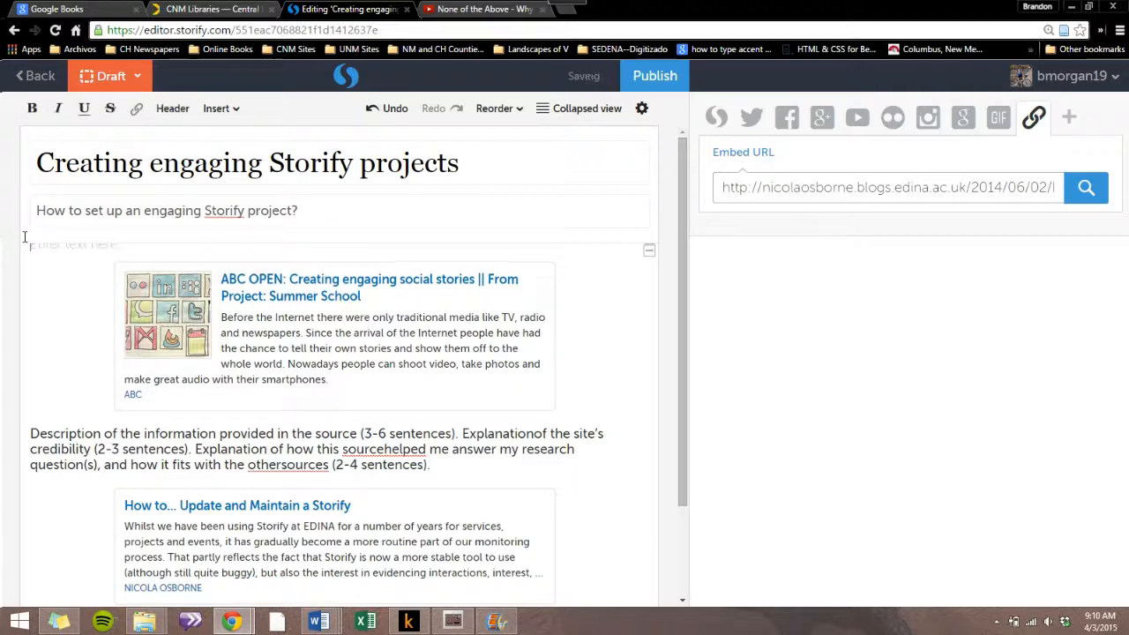
pyautogui.click(22, 257)
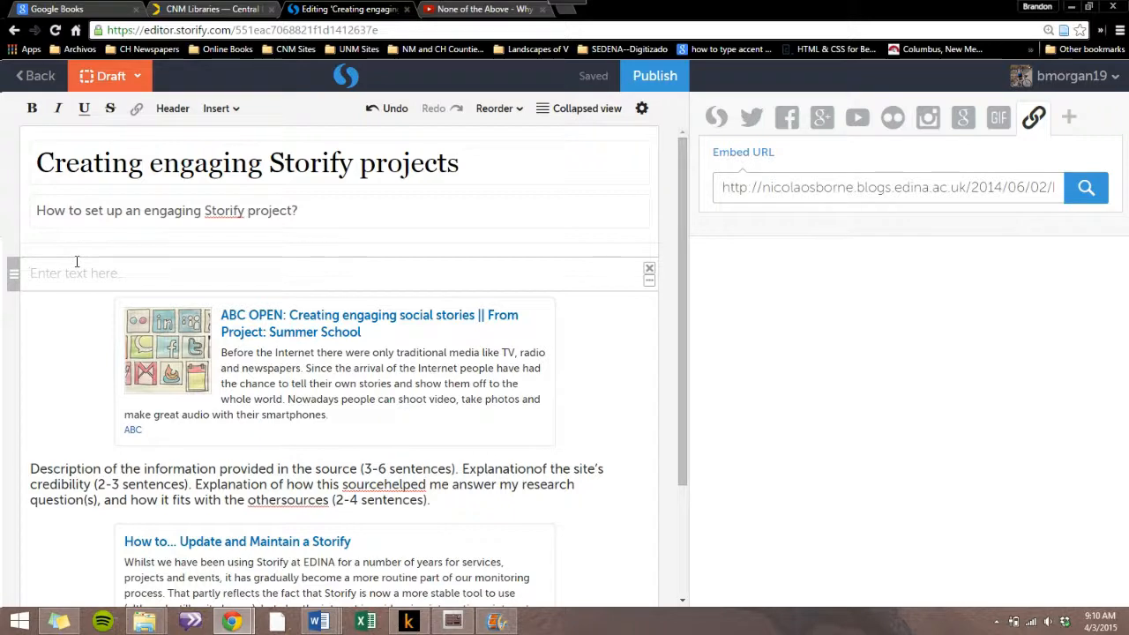
pyautogui.write('Type an')
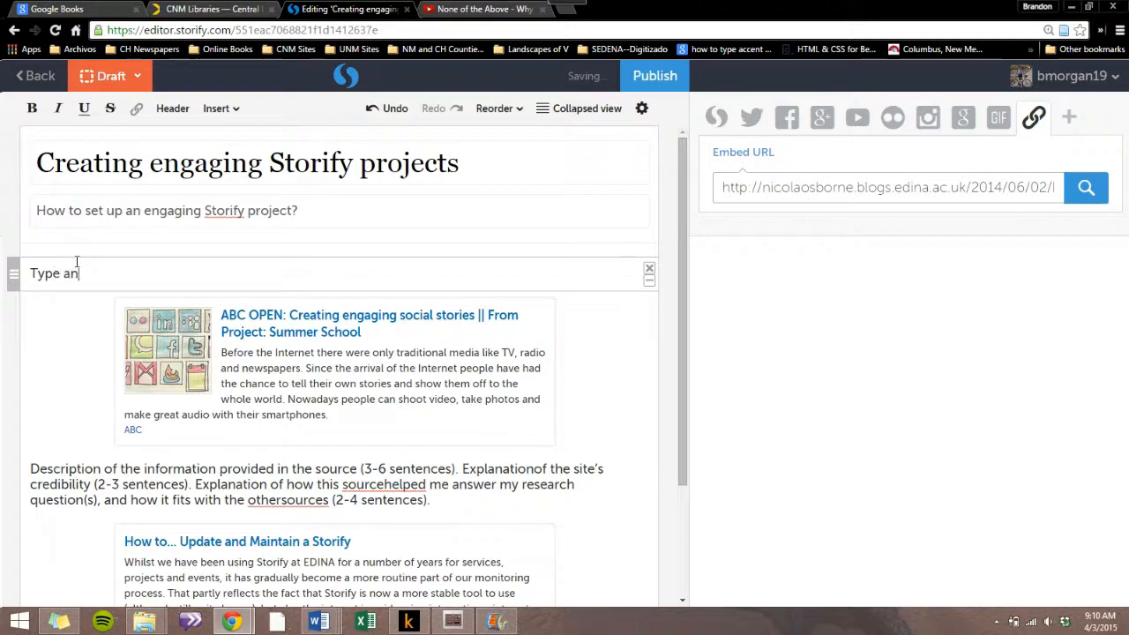
pyautogui.write(' introduction to ')
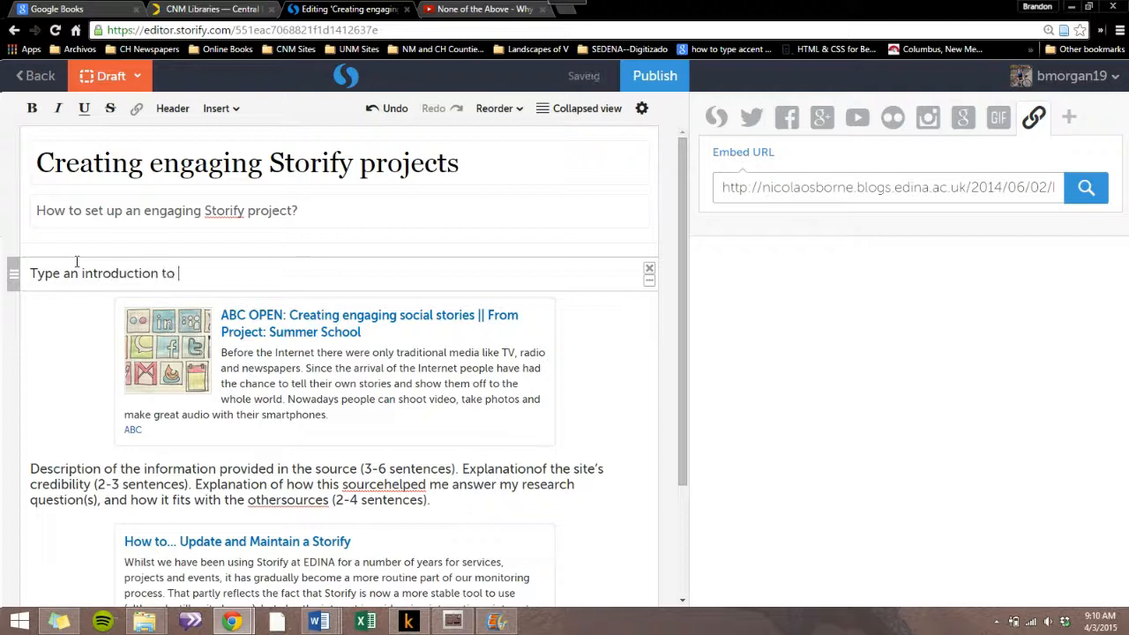
pyautogui.write('your topic')
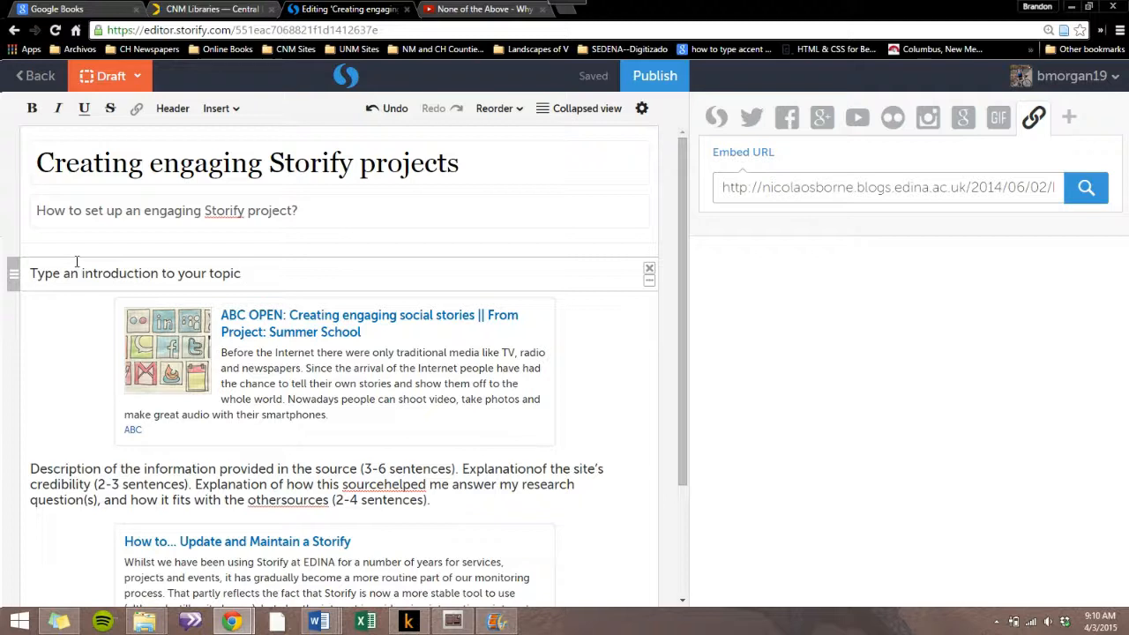
pyautogui.write('. NeeD TO HAVE A THESIS STATEMENT!')
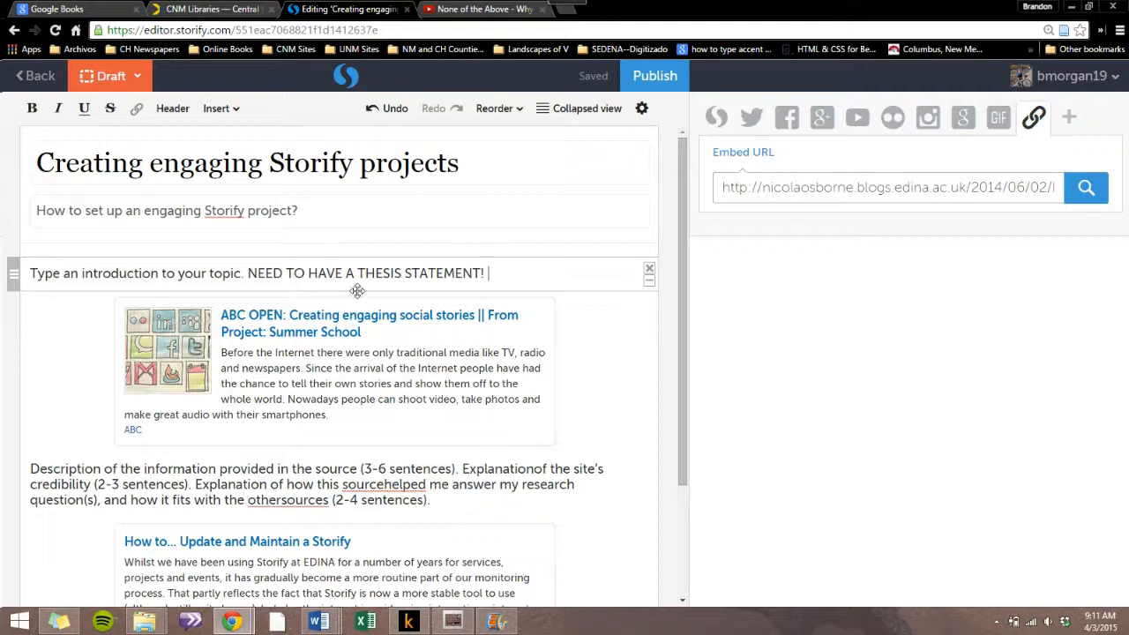
# Step: Delete the stray characters after the second source's description and add a text block below it reading "Write a conclusion"
pyautogui.scroll(-3, 517, 353)
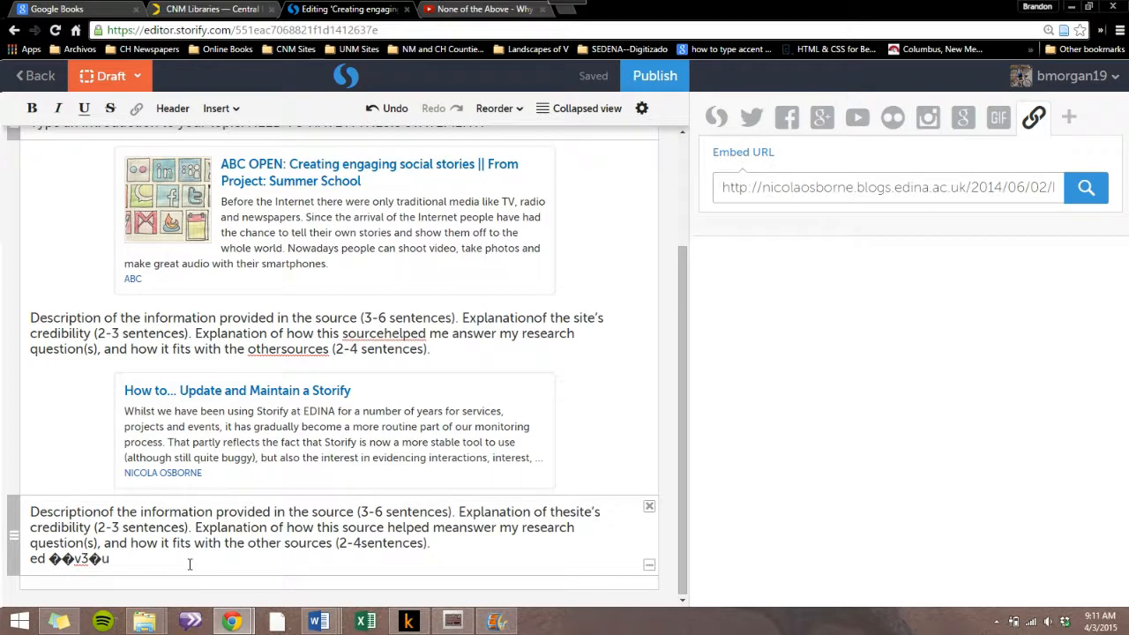
pyautogui.moveTo(190, 562); pyautogui.dragTo(27, 562)
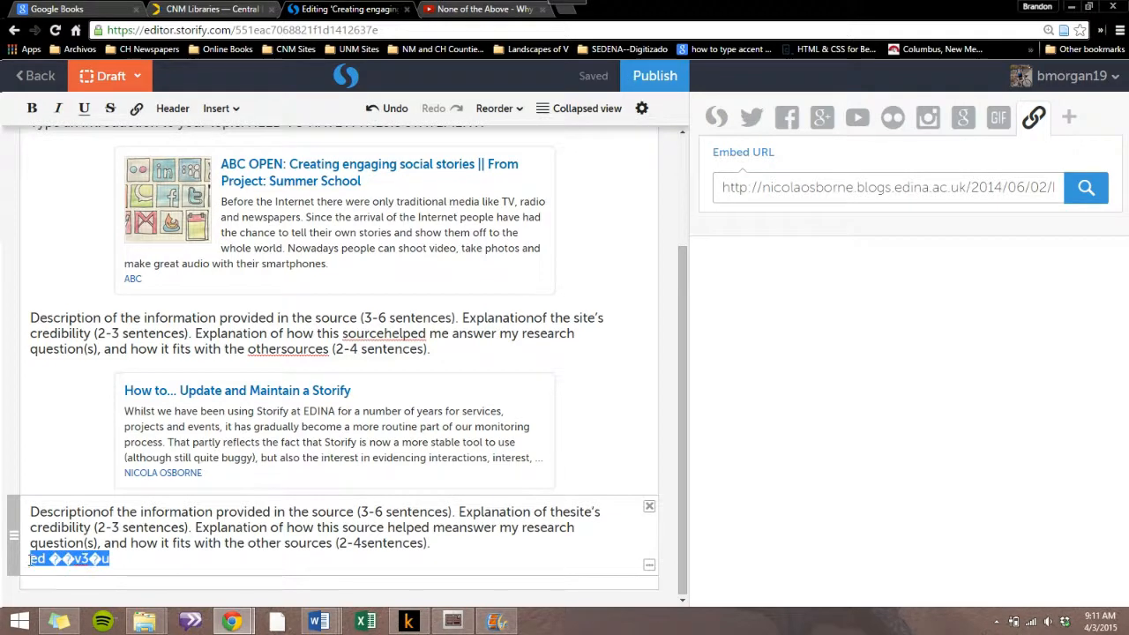
pyautogui.press('BackSpace')
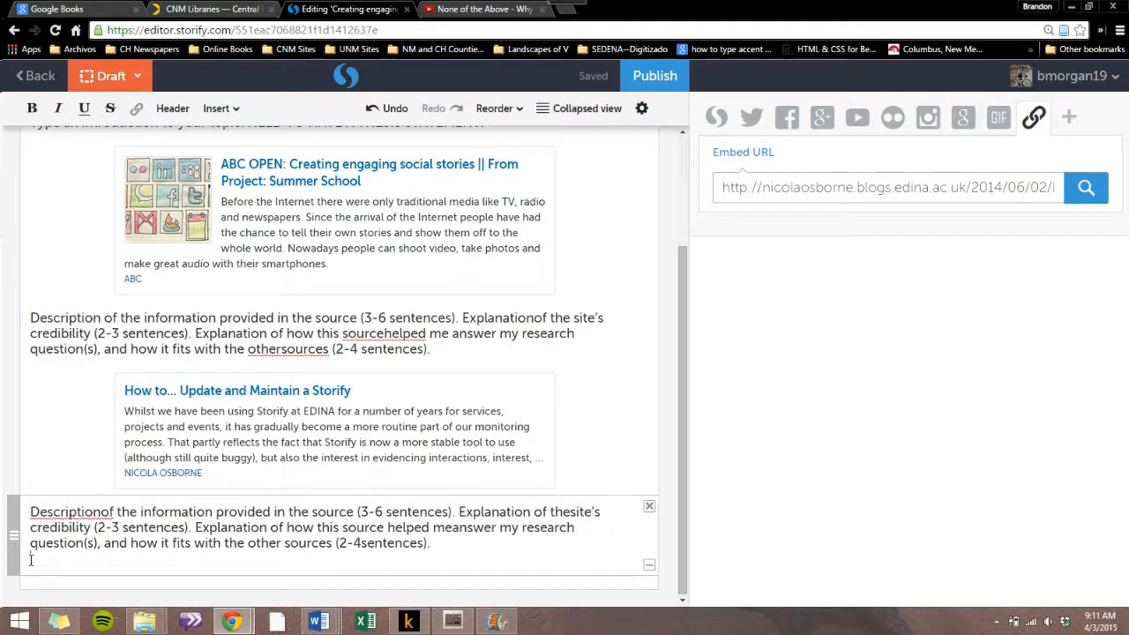
pyautogui.press('Return')
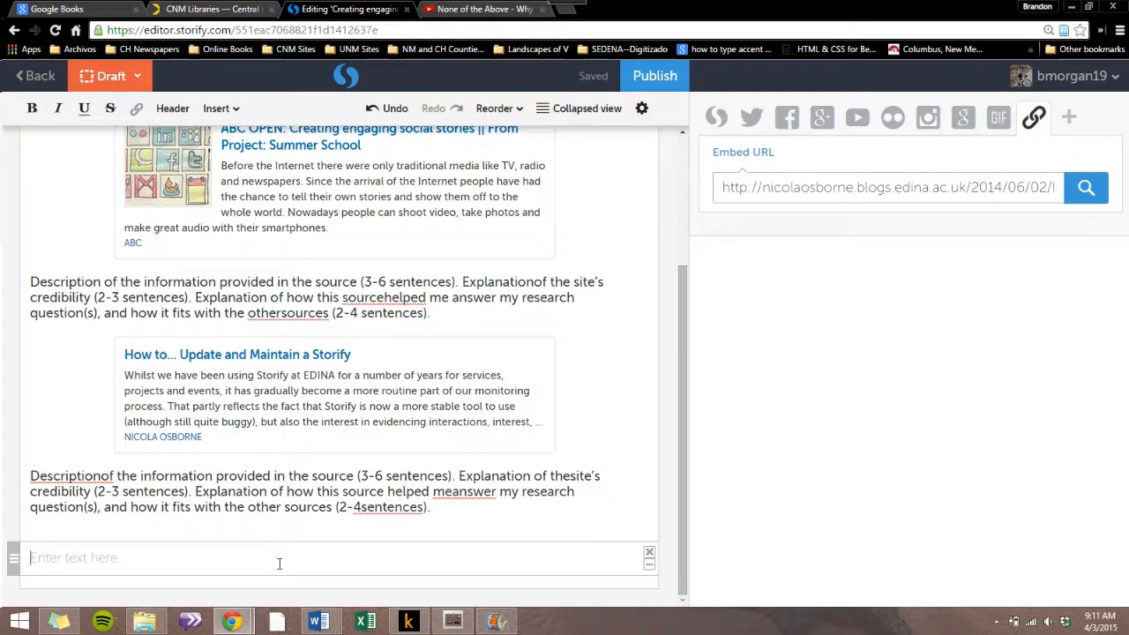
pyautogui.write('Write a conclusion')
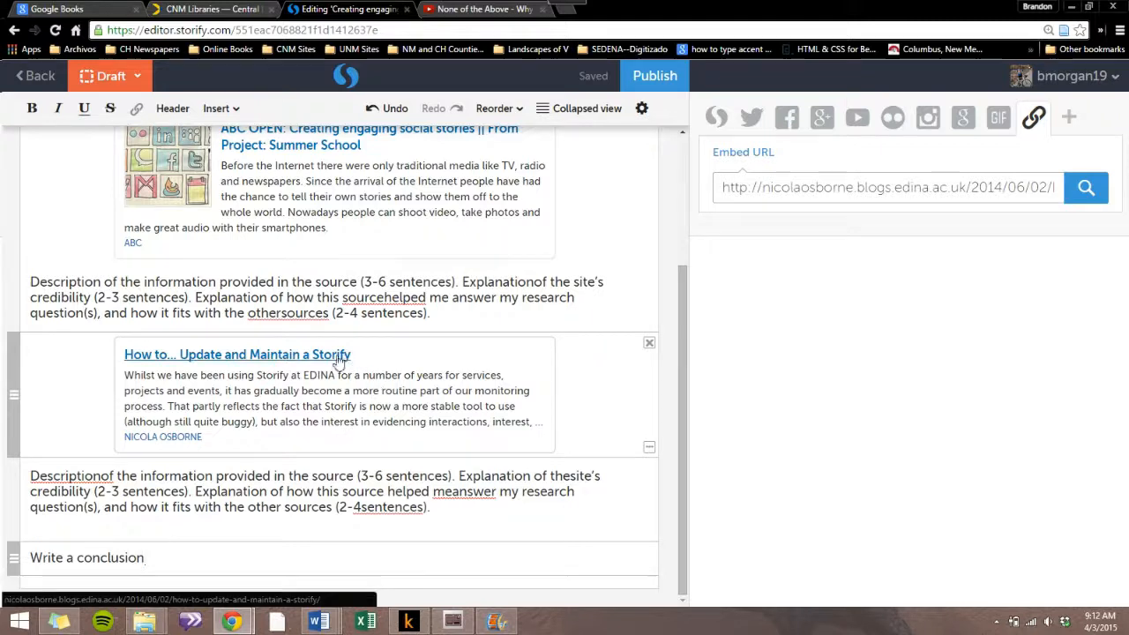
# Step: Search Google Books for "storify", open "Editing for the Digital Age" at page 153 and clear the in-book search
pyautogui.click(55, 8)
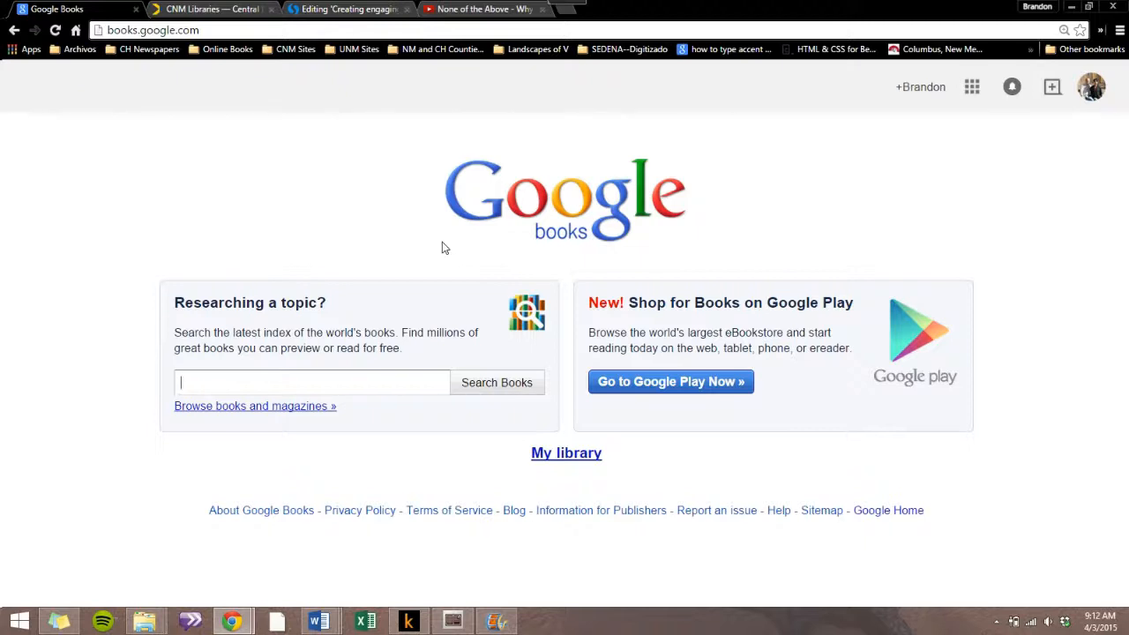
pyautogui.write('sto')
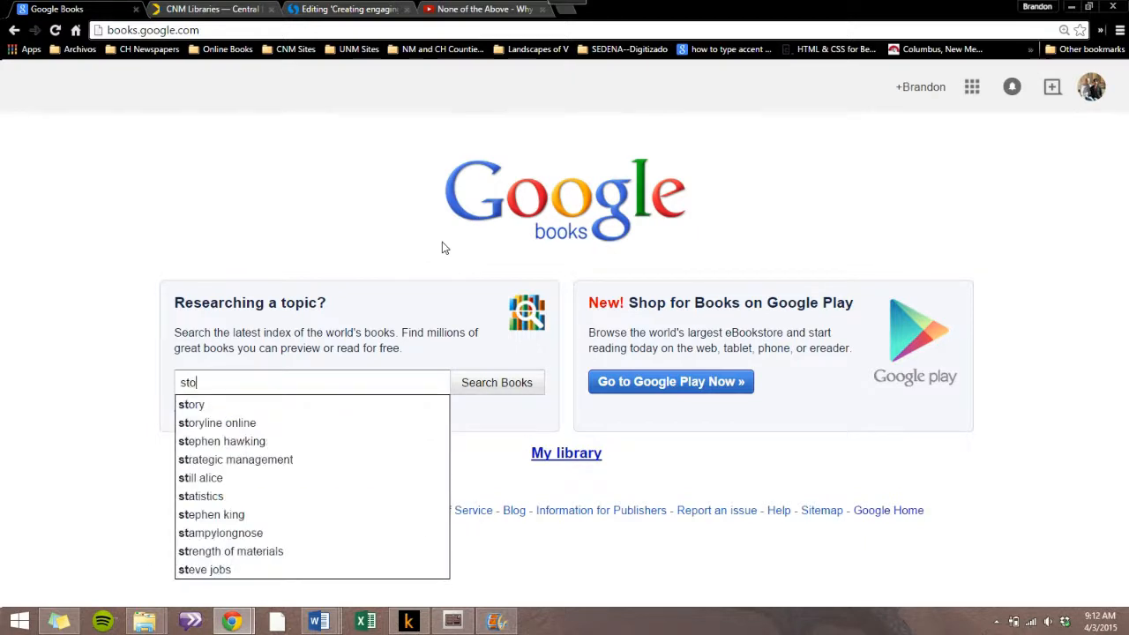
pyautogui.write('rify')
pyautogui.press('Return')
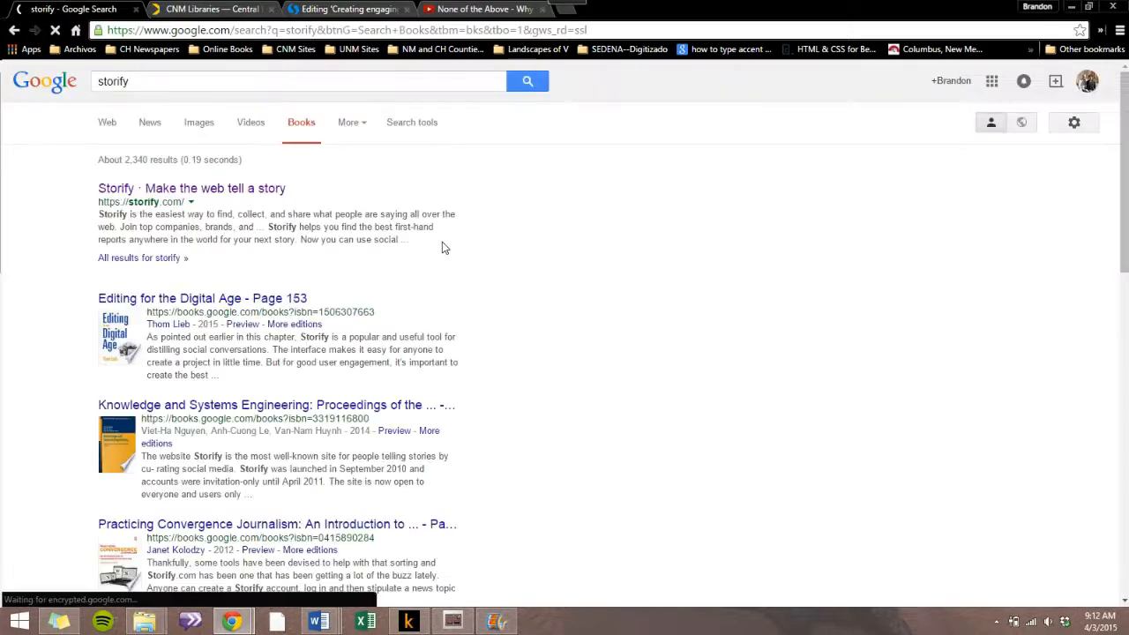
pyautogui.scroll(-1, 378, 304)
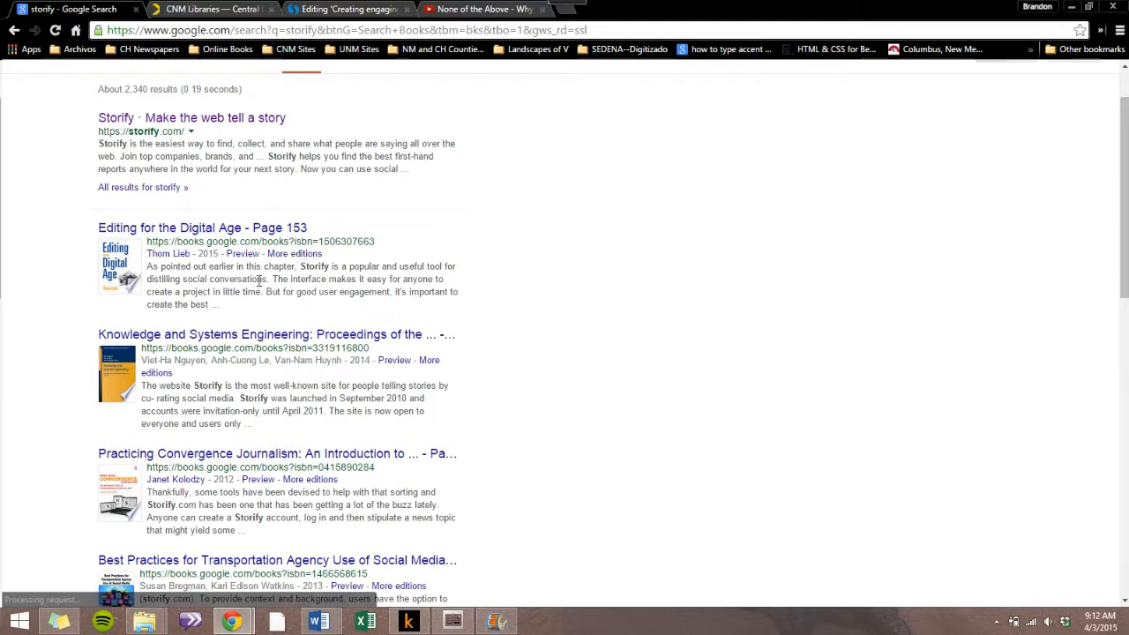
pyautogui.click(231, 231)
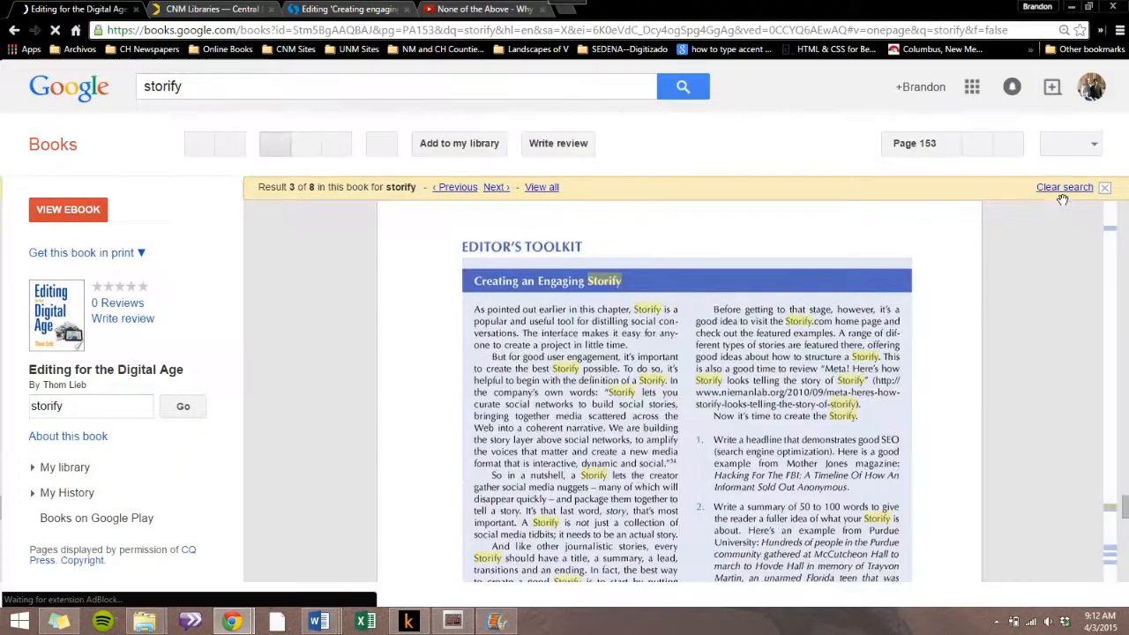
pyautogui.click(1066, 190)
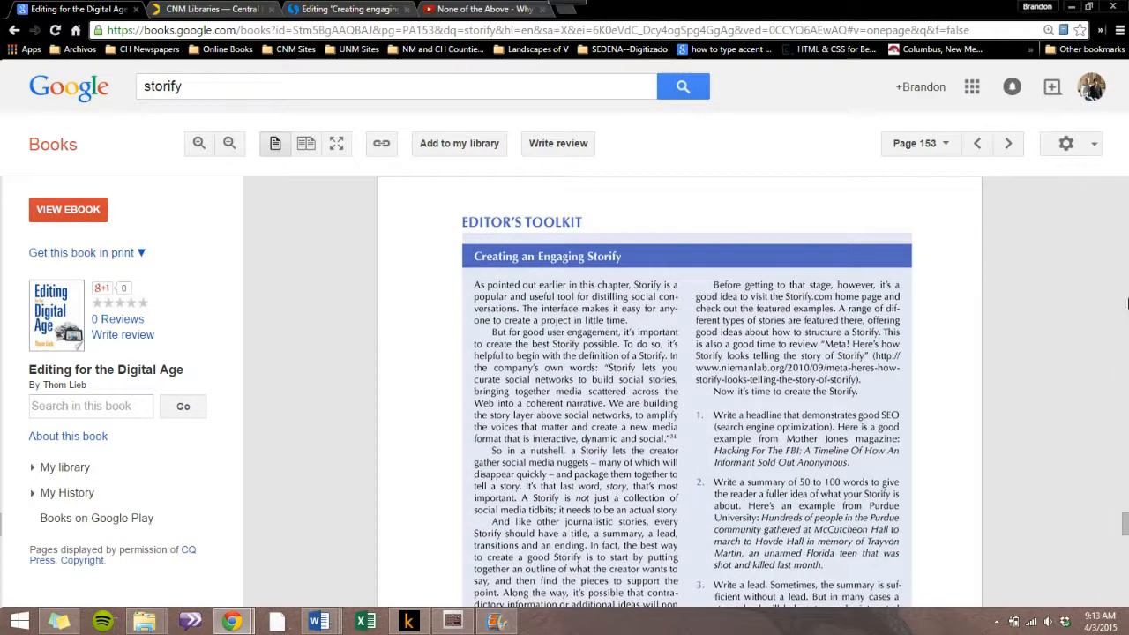
# Step: Review the "Creating an Engaging Storify" section on pages 153 and 154 and get the shareable link to page 153
pyautogui.scroll(-3, 1032, 330)
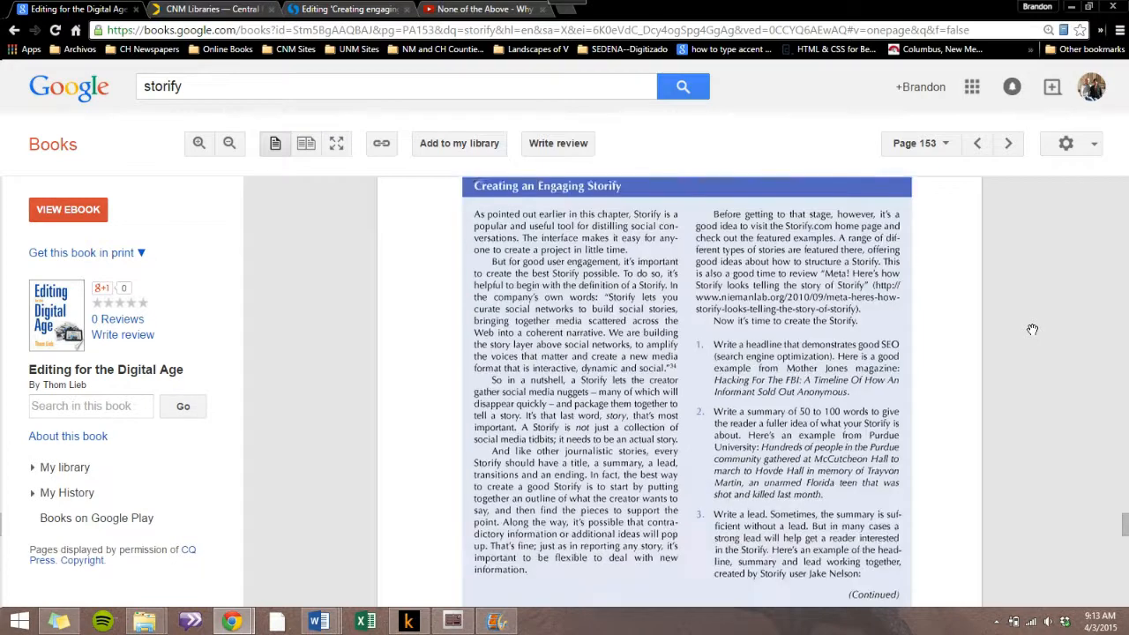
pyautogui.scroll(-3, 1032, 329)
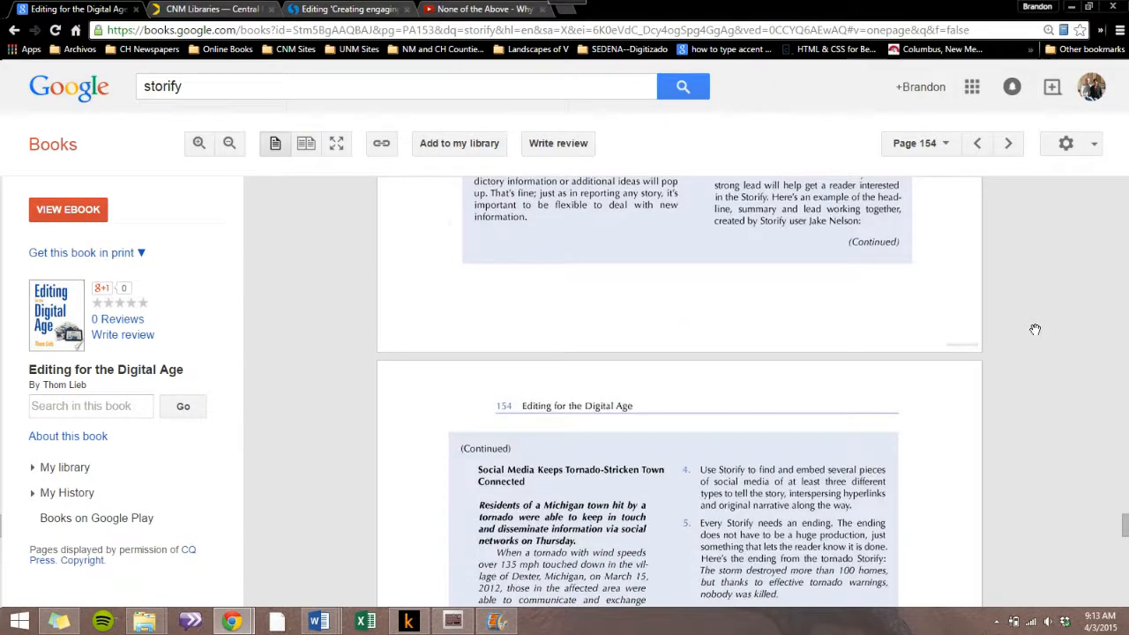
pyautogui.scroll(-3, 1034, 328)
pyautogui.scroll(-2, 1040, 333)
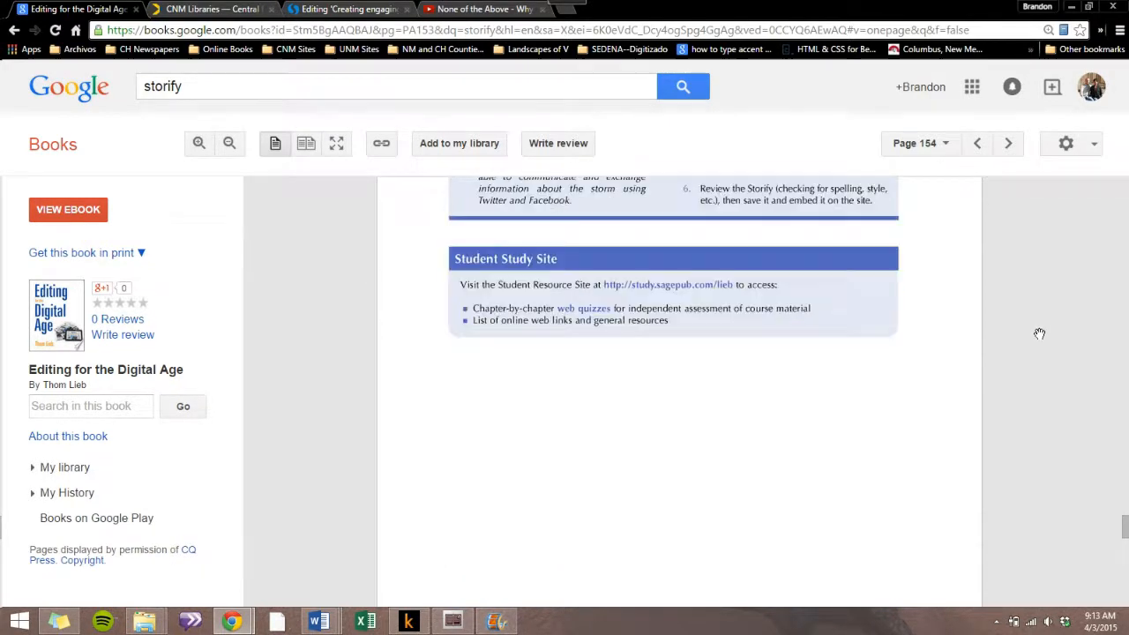
pyautogui.scroll(8, 1040, 333)
pyautogui.scroll(3, 1040, 333)
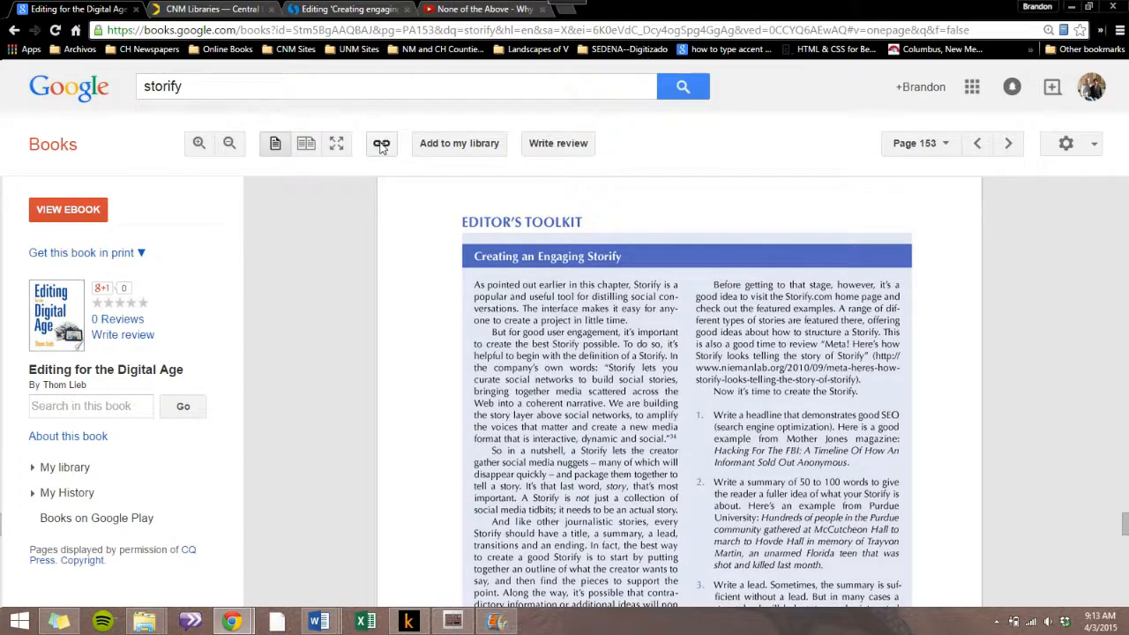
pyautogui.click(351, 31)
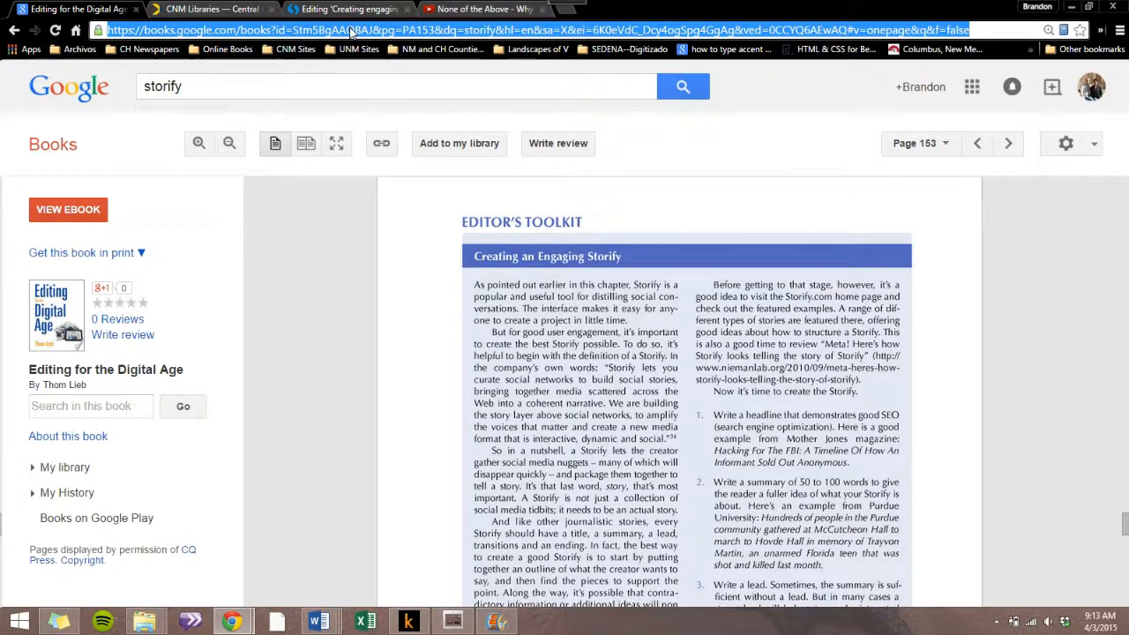
pyautogui.click(382, 144)
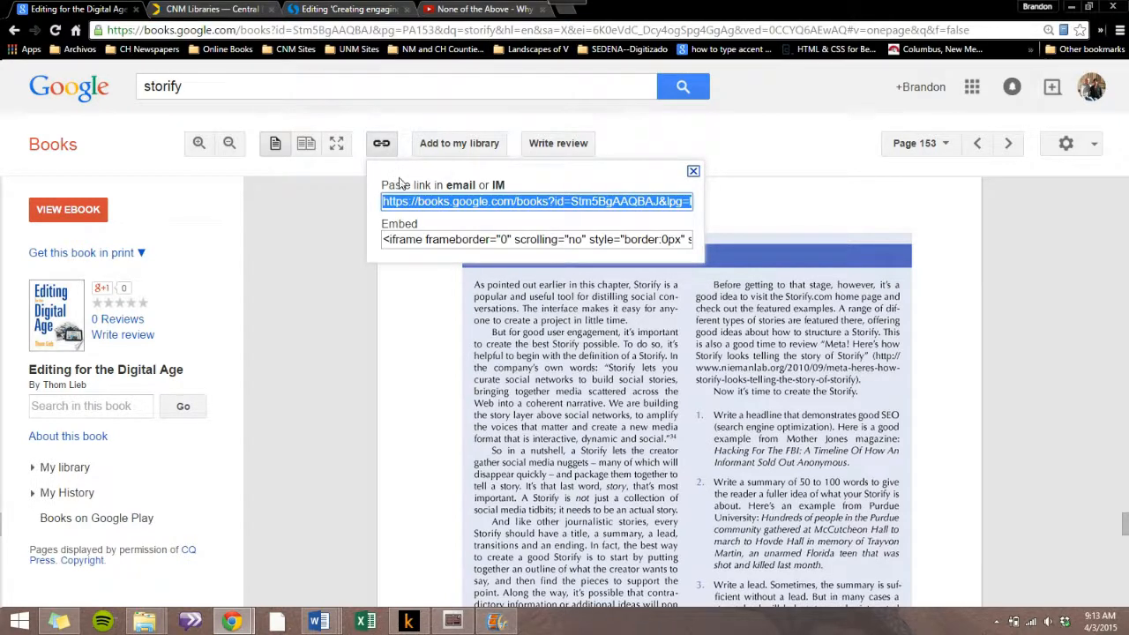
# Step: Look up the Google Books link in Storify's Embed URL search and add "Editing for the Digital Age" above the conclusion
pyautogui.click(353, 9)
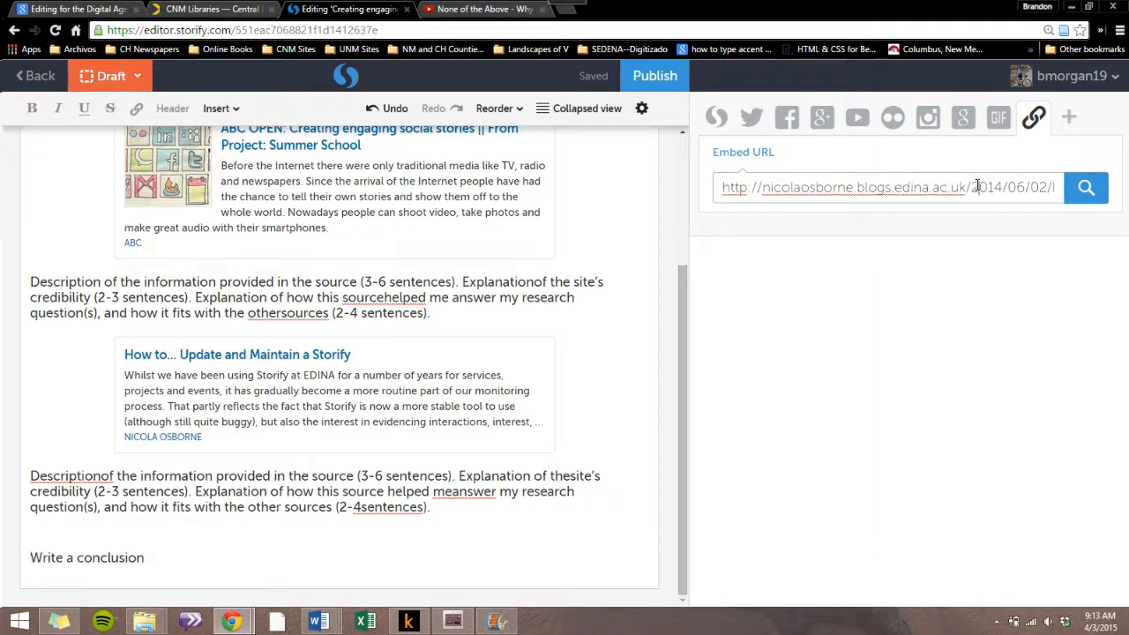
pyautogui.hotkey('ctrl', 'a')
pyautogui.hotkey('ctrl', 'v')
pyautogui.press('Return')
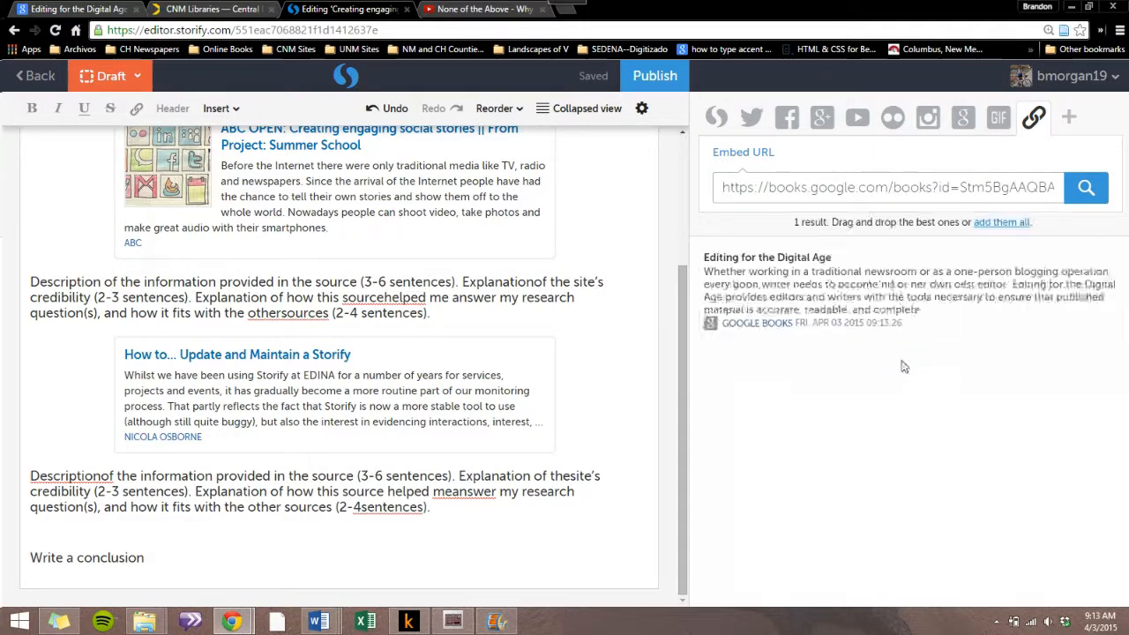
pyautogui.moveTo(895, 323); pyautogui.dragTo(416, 528)
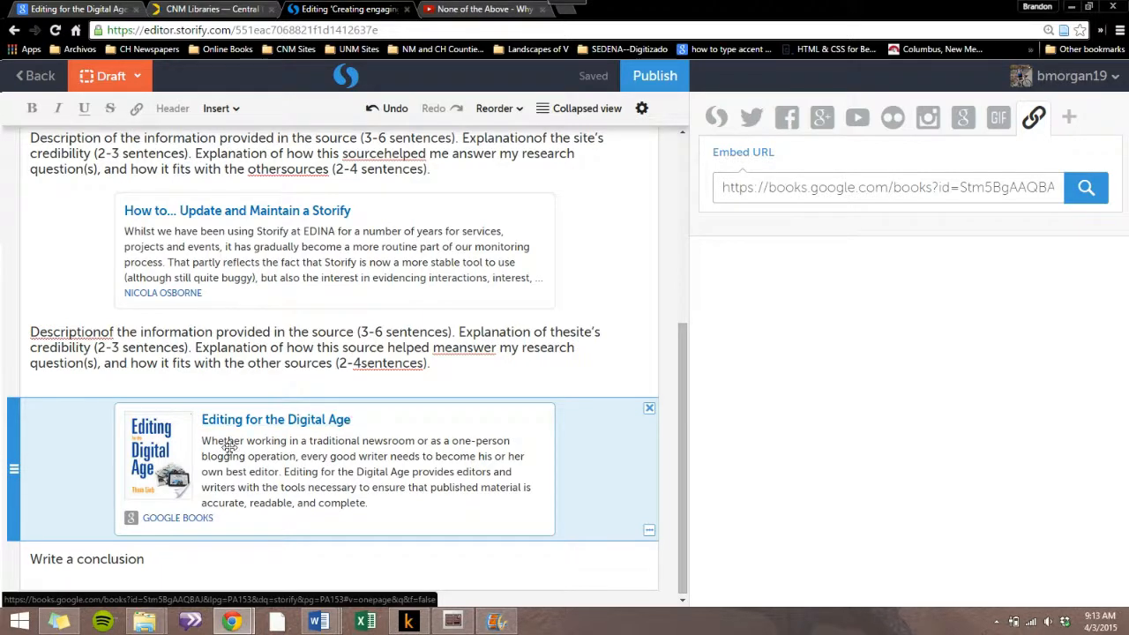
# Step: Insert the missing spaces in the second source's description so it reads "Description of", "2-4 sentences" and "me answer"
pyautogui.click(101, 332)
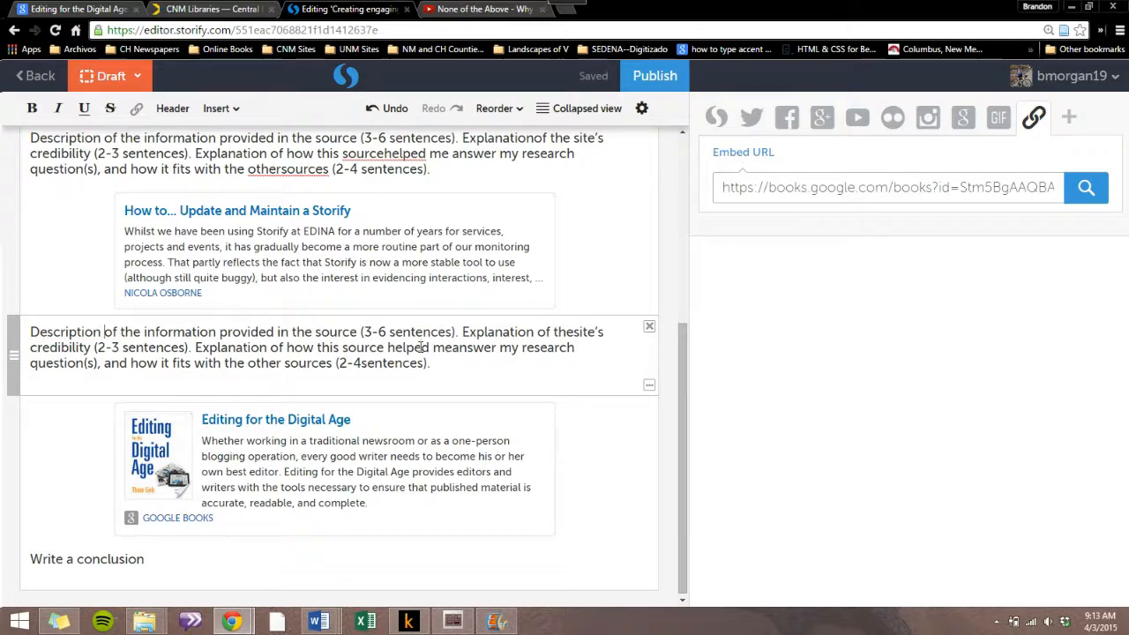
pyautogui.click(360, 366)
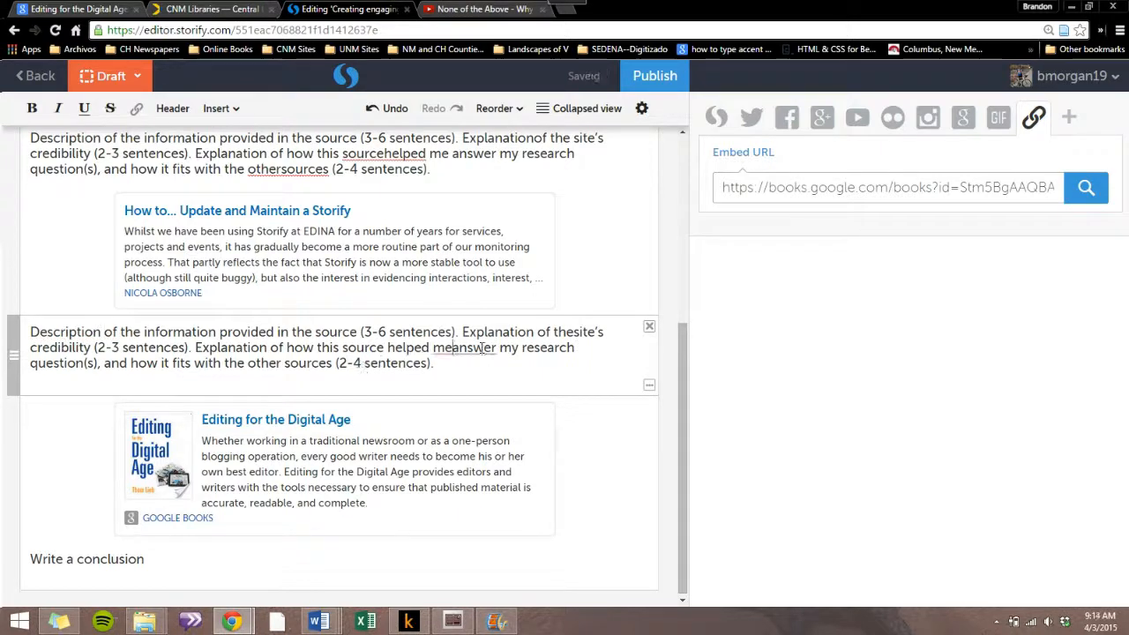
pyautogui.click(447, 348)
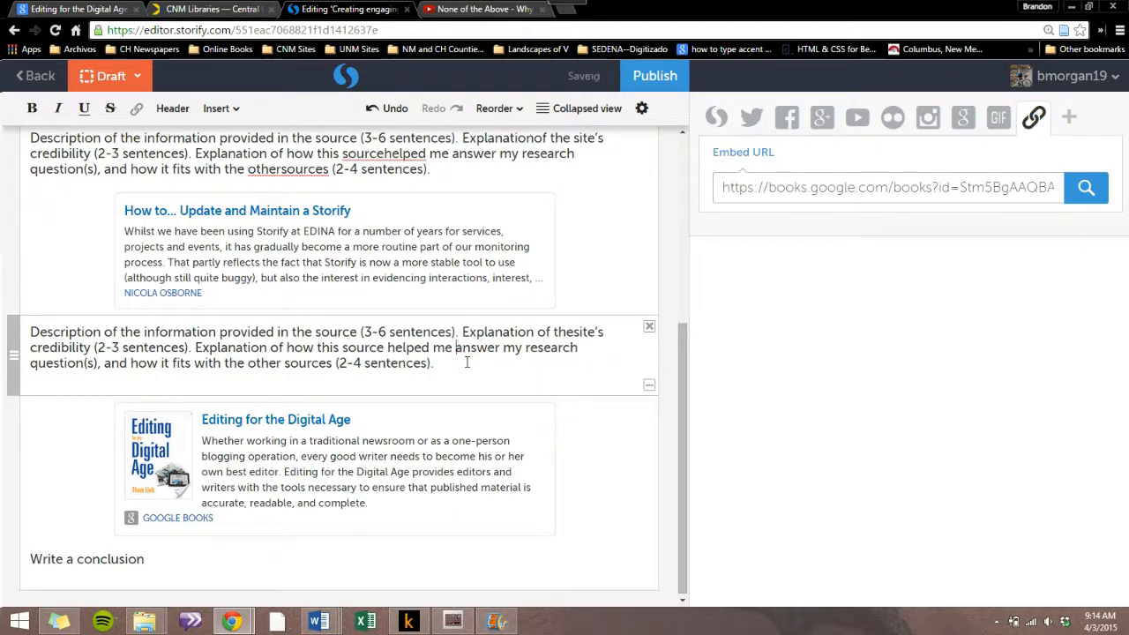
pyautogui.click(500, 440)
pyautogui.click(336, 364)
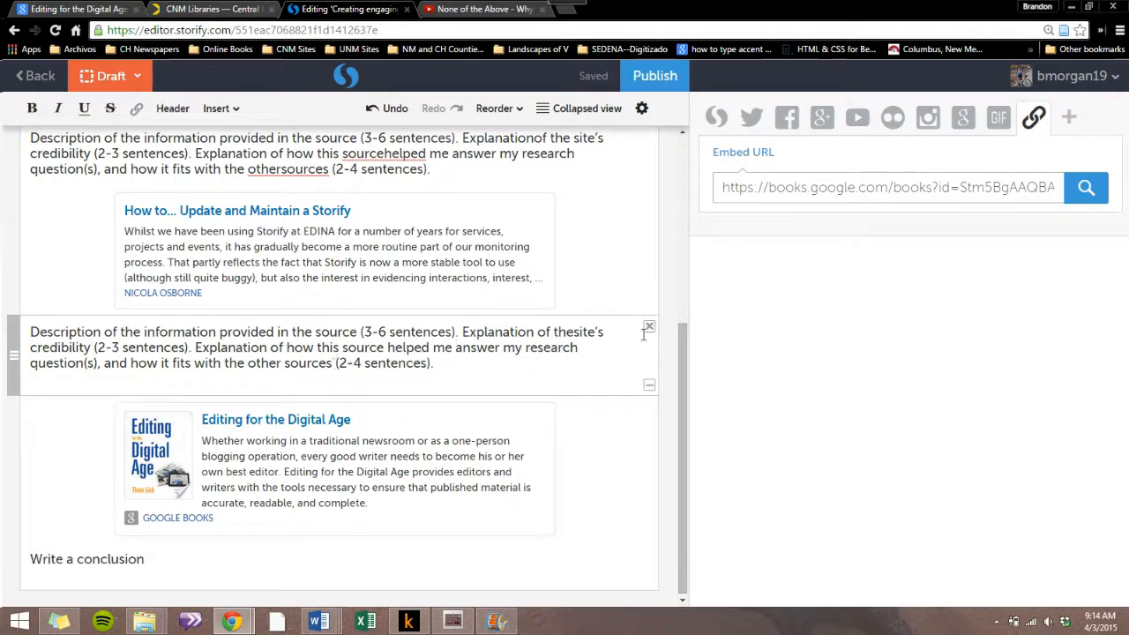
# Step: Insert the missing spaces in the description between the ABC OPEN and "How to..." sources so it reads "other sources" and "source helped"
pyautogui.click(282, 169)
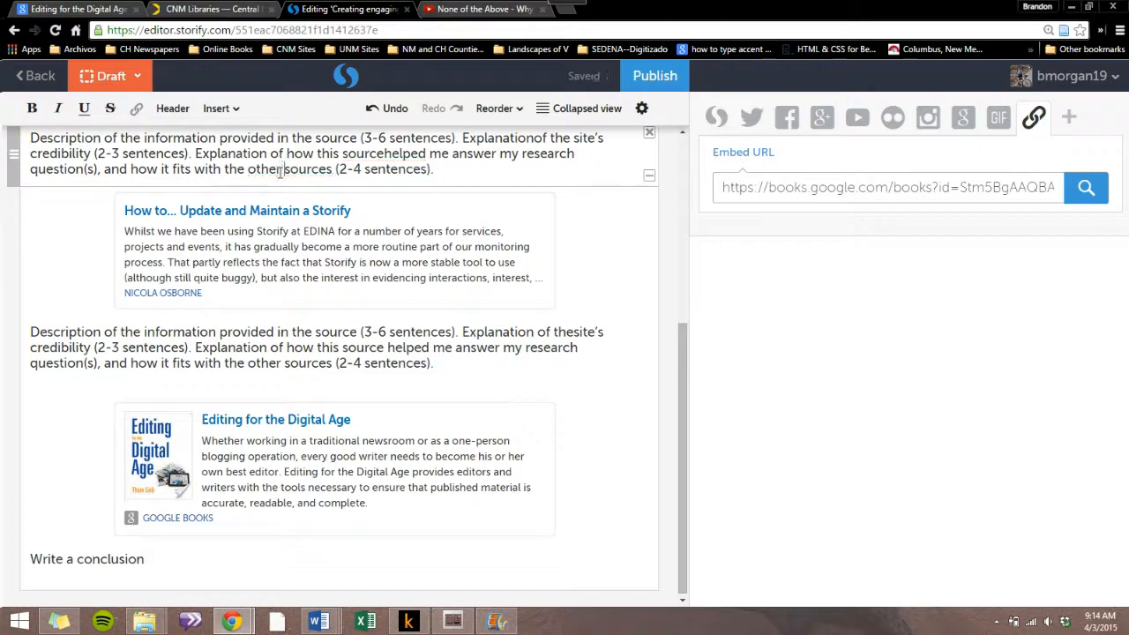
pyautogui.click(385, 154)
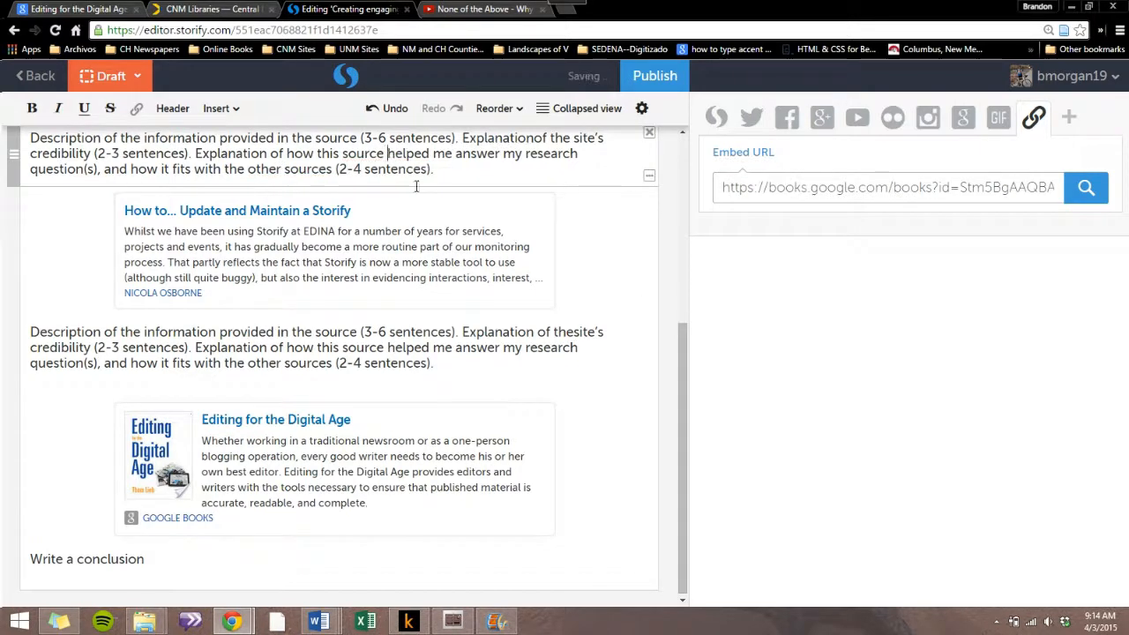
# Step: Try to run a OneSearch keyword search for "storify" on the already open CNM Libraries page
pyautogui.click(212, 9)
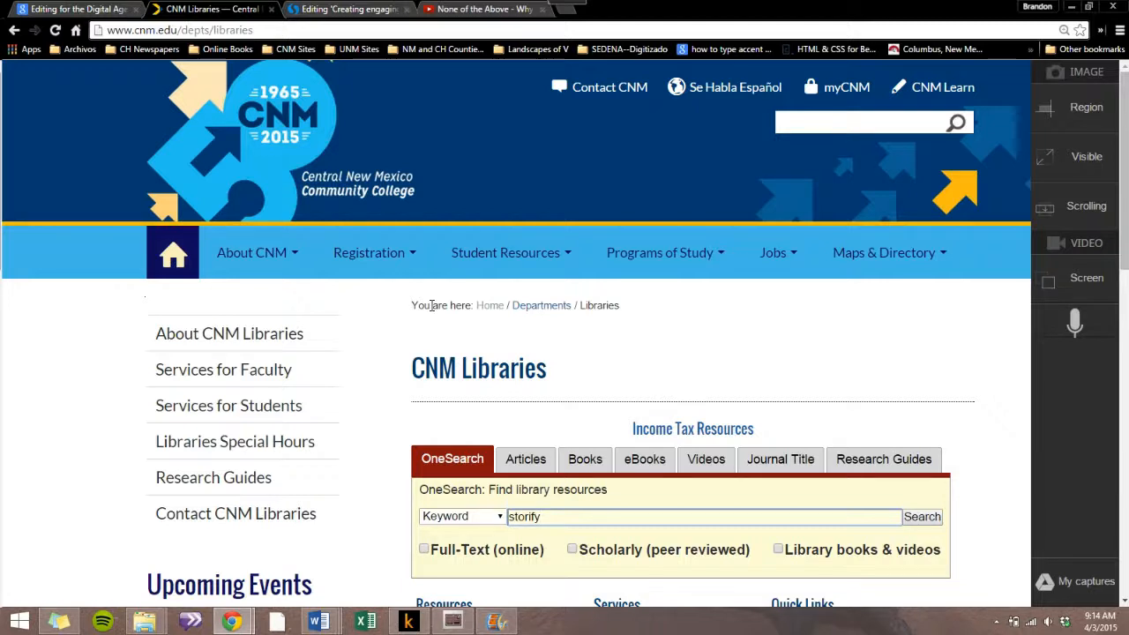
pyautogui.scroll(-1, 640, 273)
pyautogui.scroll(-1, 640, 274)
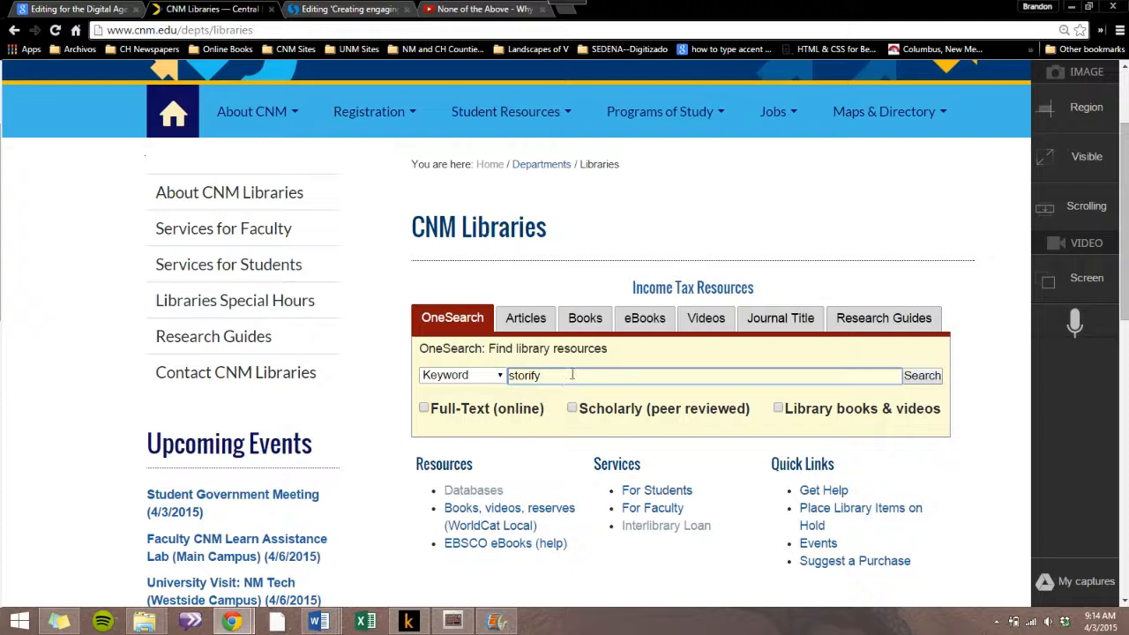
pyautogui.click(920, 377)
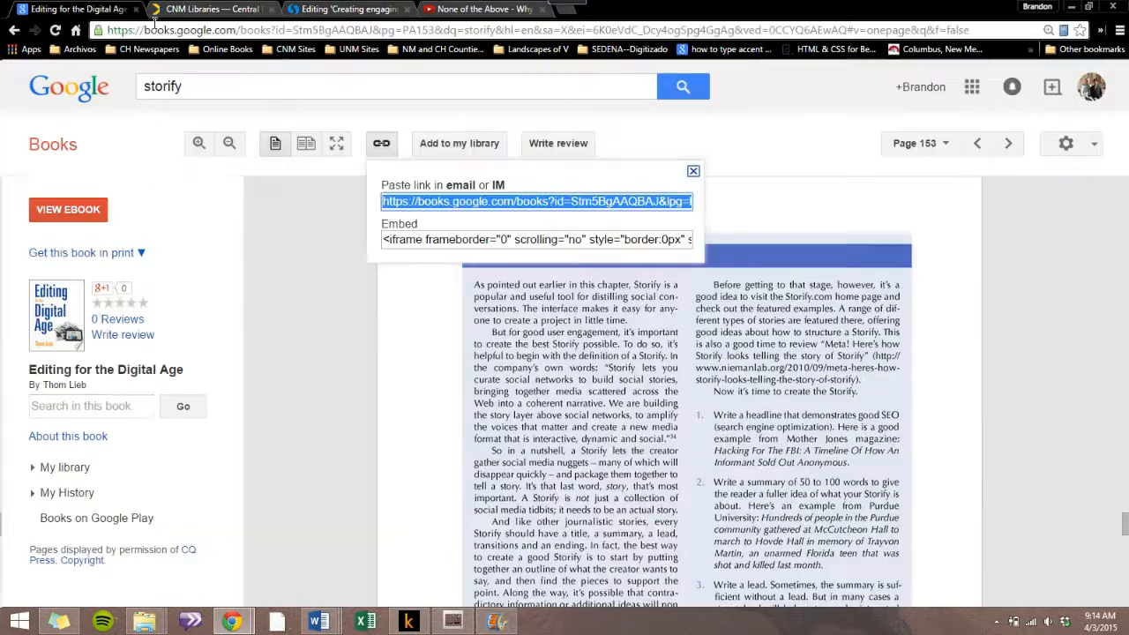
# Step: Load cnm.edu/libraries in the browser tab that holds the Google Books page
pyautogui.click(110, 9)
pyautogui.click(161, 32)
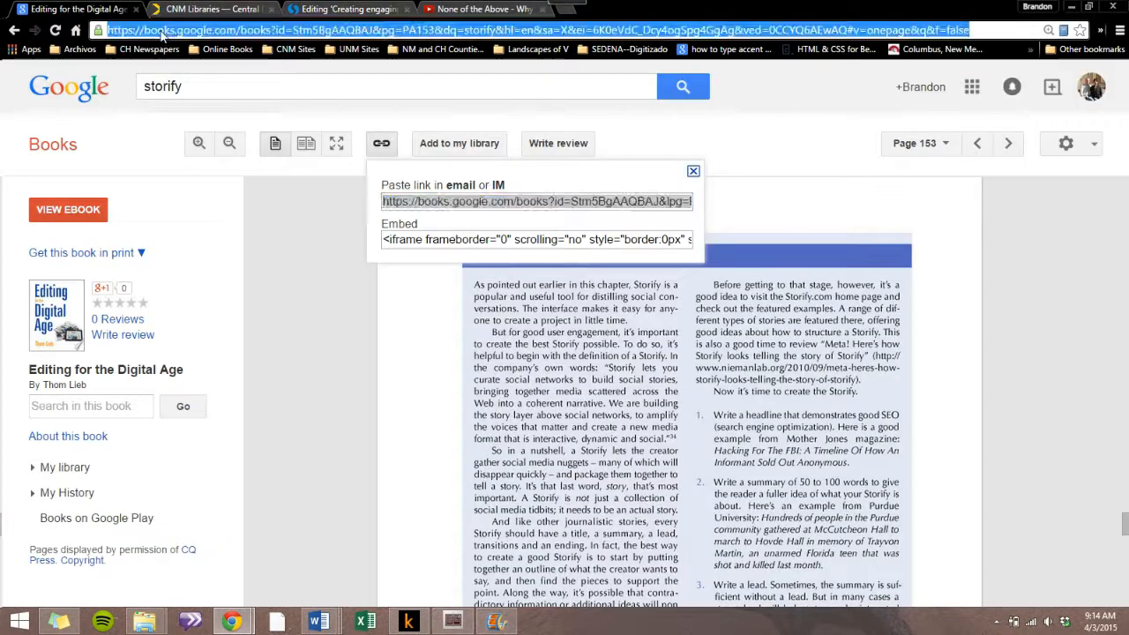
pyautogui.write('cnm.e')
pyautogui.press('BackSpace')
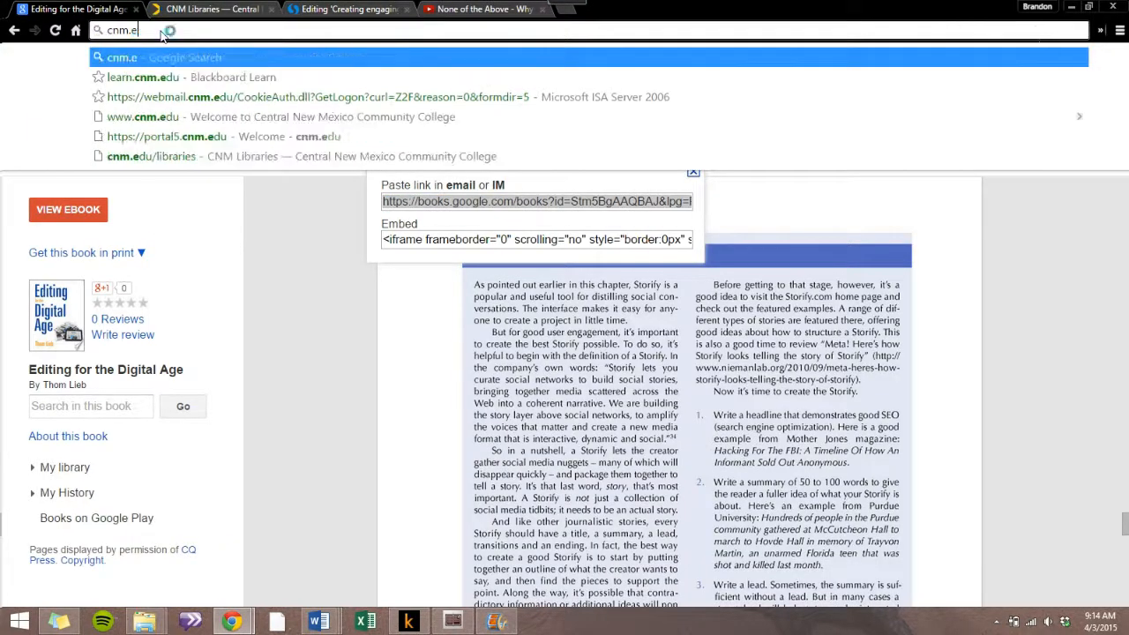
pyautogui.write('du/libraries')
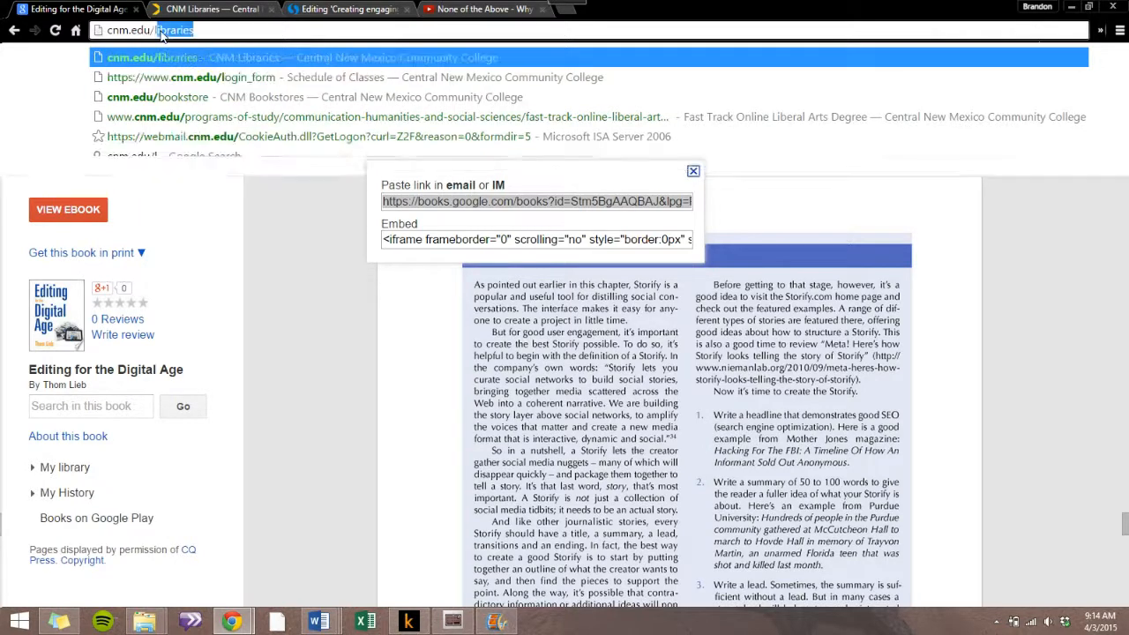
pyautogui.press('Return')
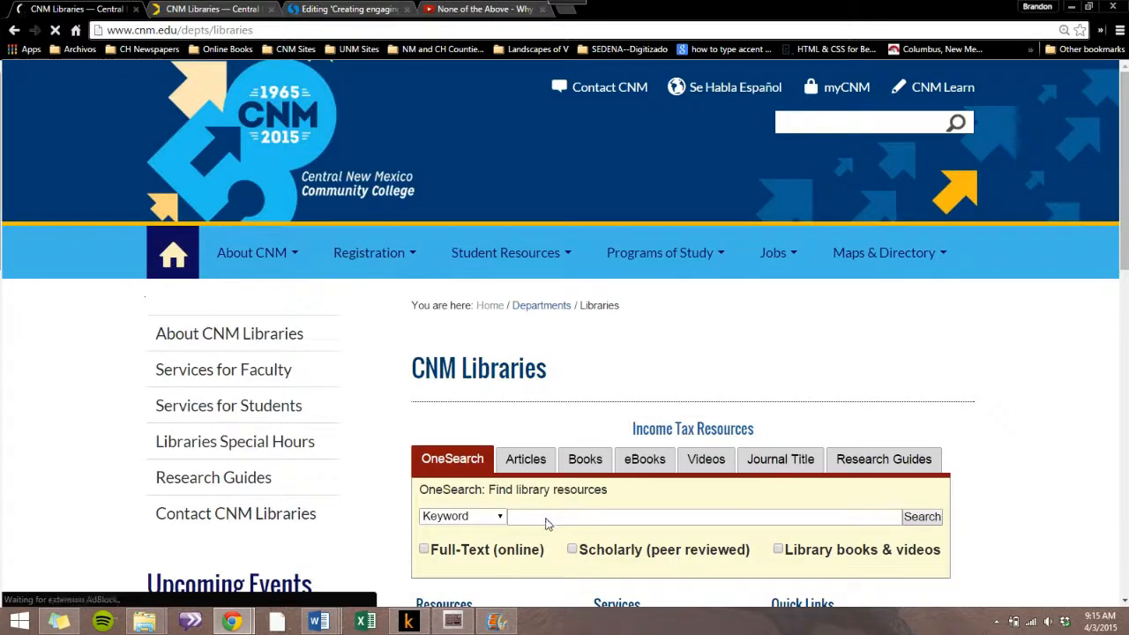
# Step: Run a OneSearch keyword search for "storify" on the freshly loaded CNM Libraries page
pyautogui.scroll(-1, 551, 519)
pyautogui.click(545, 450)
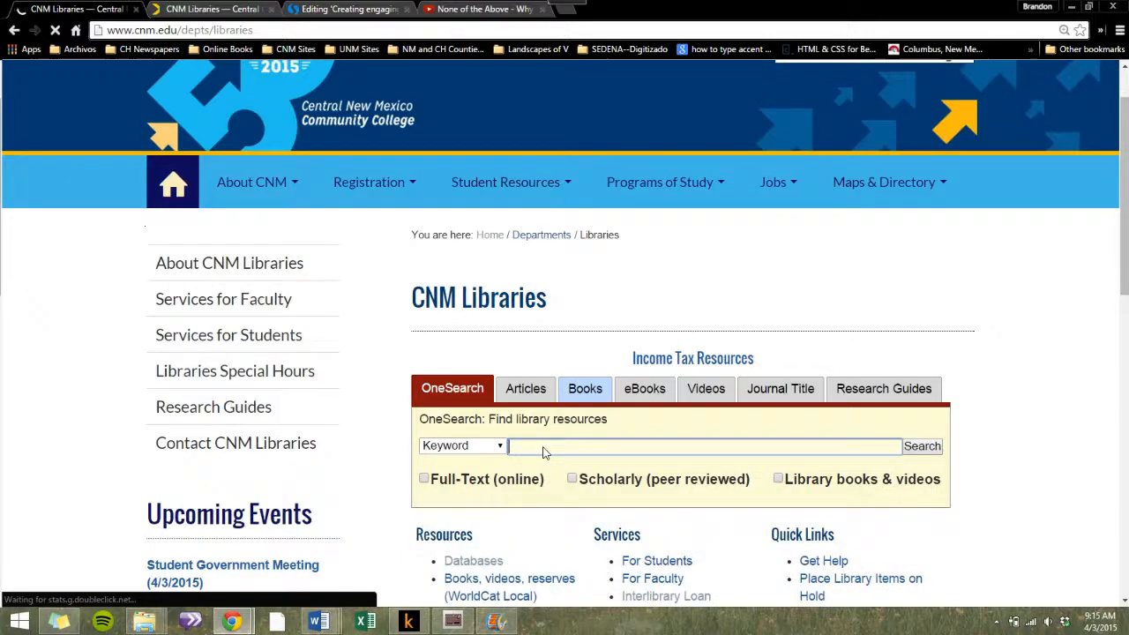
pyautogui.write('stor')
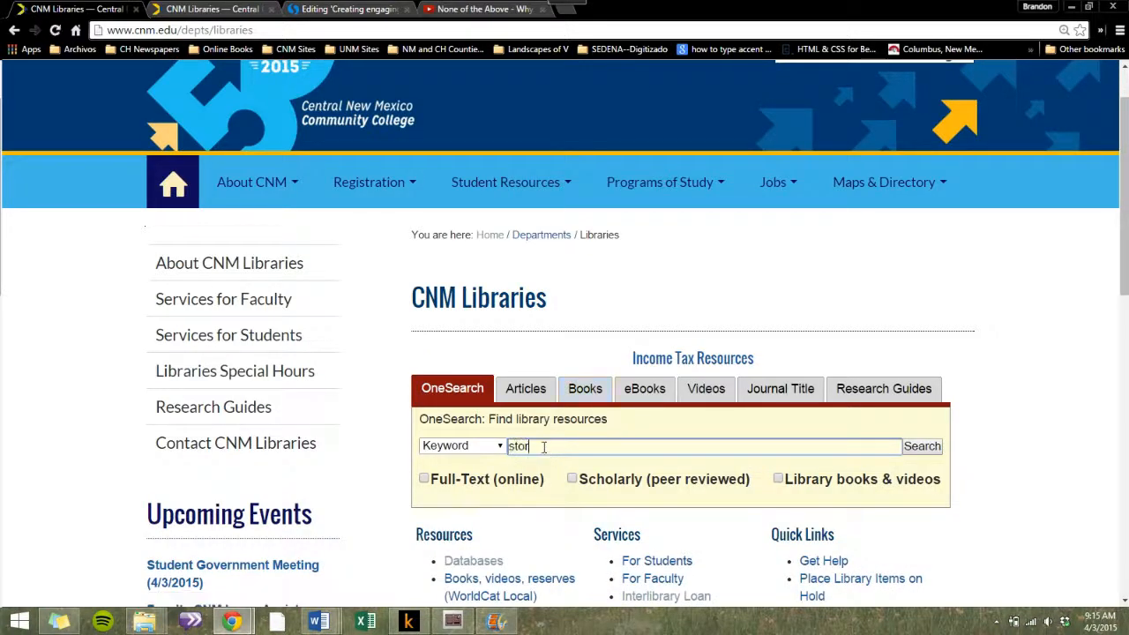
pyautogui.write('ify')
pyautogui.click(924, 447)
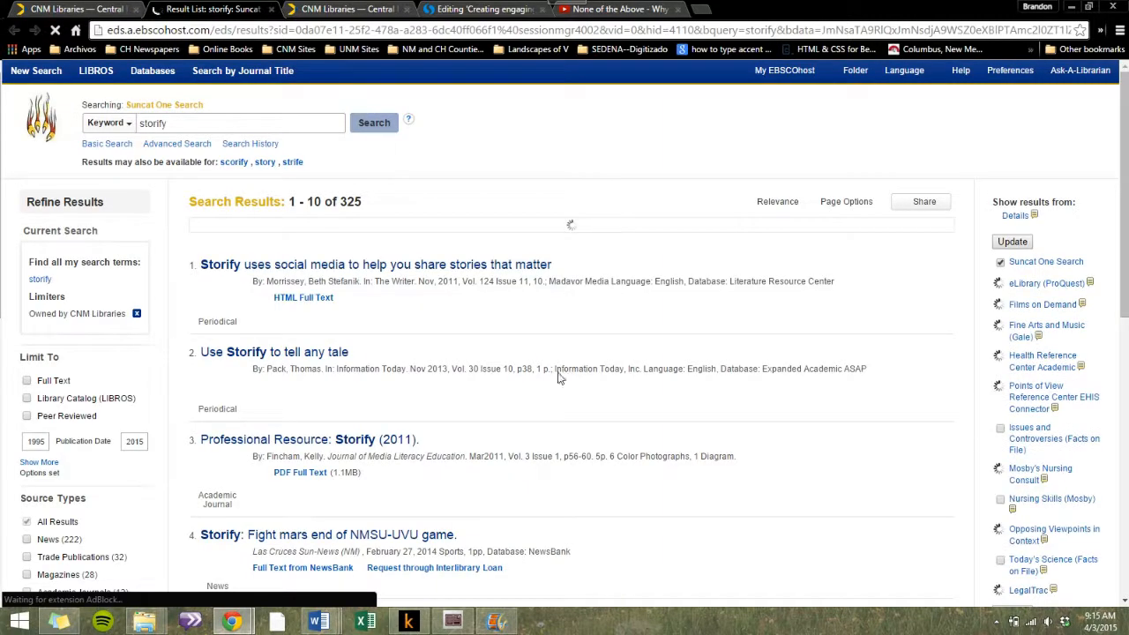
# Step: Open the PDF full text of "Professional Resource: Storify (2011)" from the search results and skim its pages
pyautogui.scroll(-1, 516, 346)
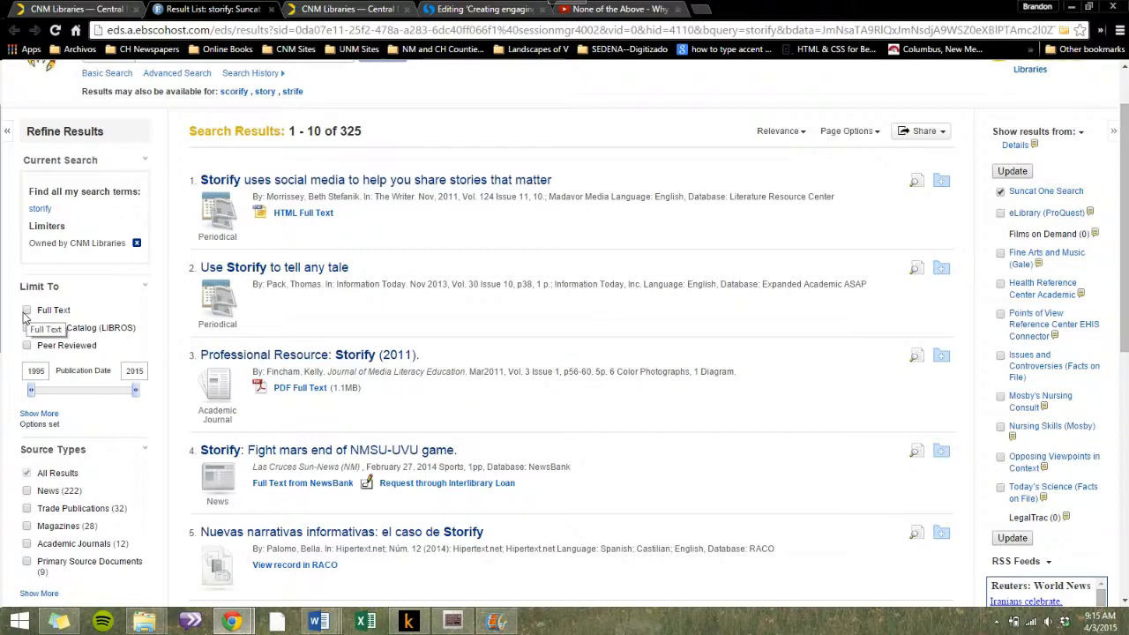
pyautogui.click(284, 393)
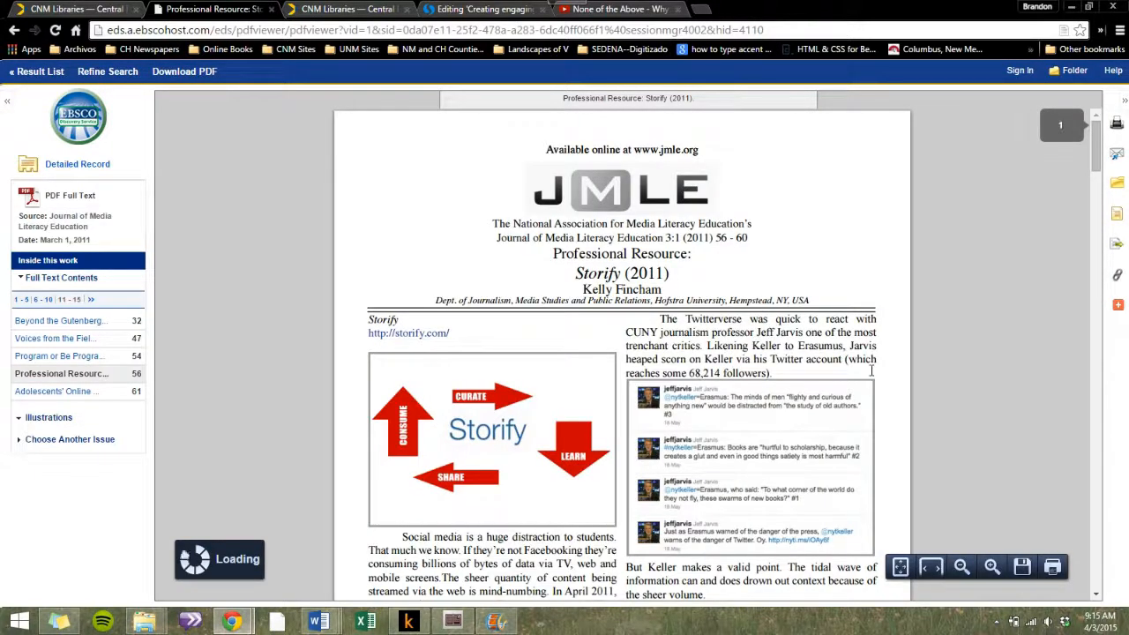
pyautogui.scroll(-6, 872, 370)
pyautogui.scroll(-8, 871, 375)
pyautogui.scroll(-3, 871, 379)
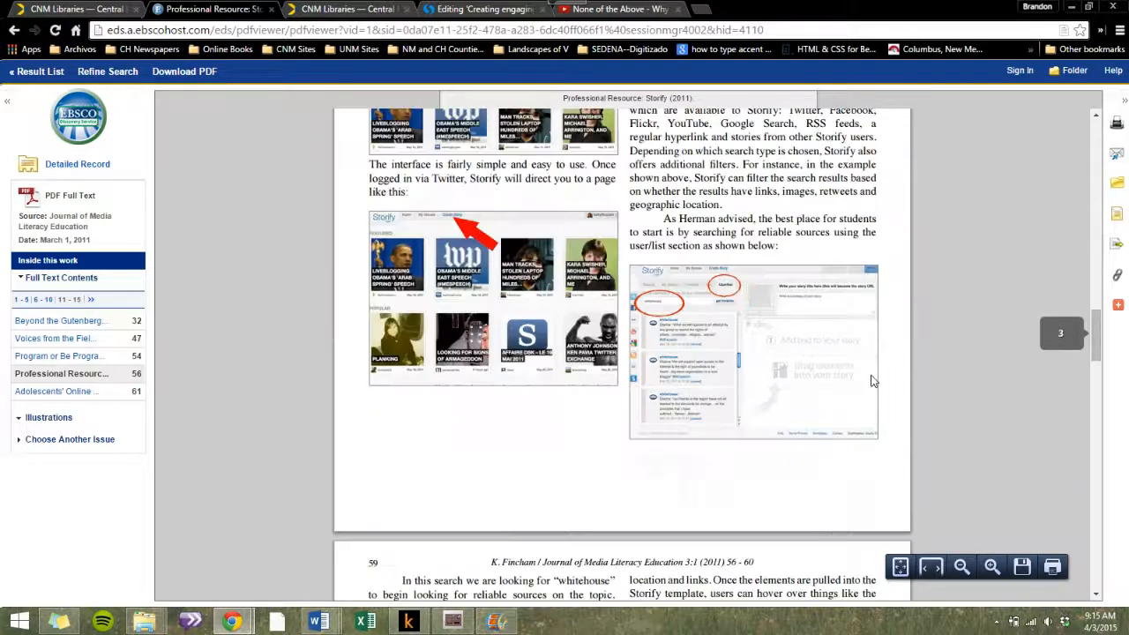
# Step: Look up the PDF's EBSCOhost address in Storify's Embed URL search and add "Professional Resource: Storify (2011)" above the conclusion
pyautogui.click(579, 31)
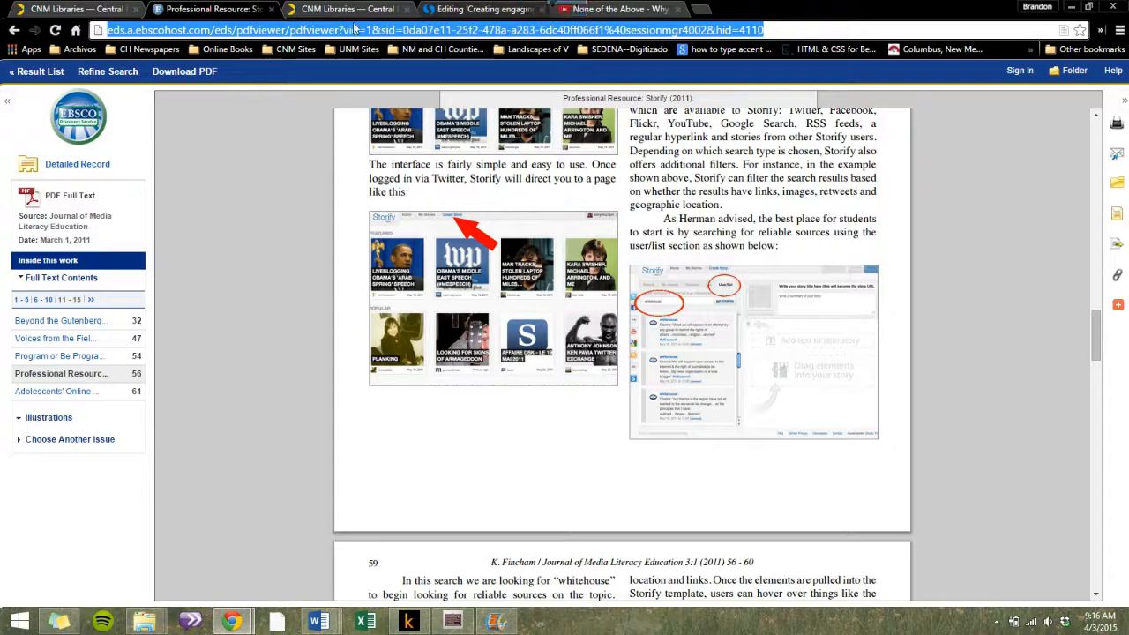
pyautogui.click(460, 9)
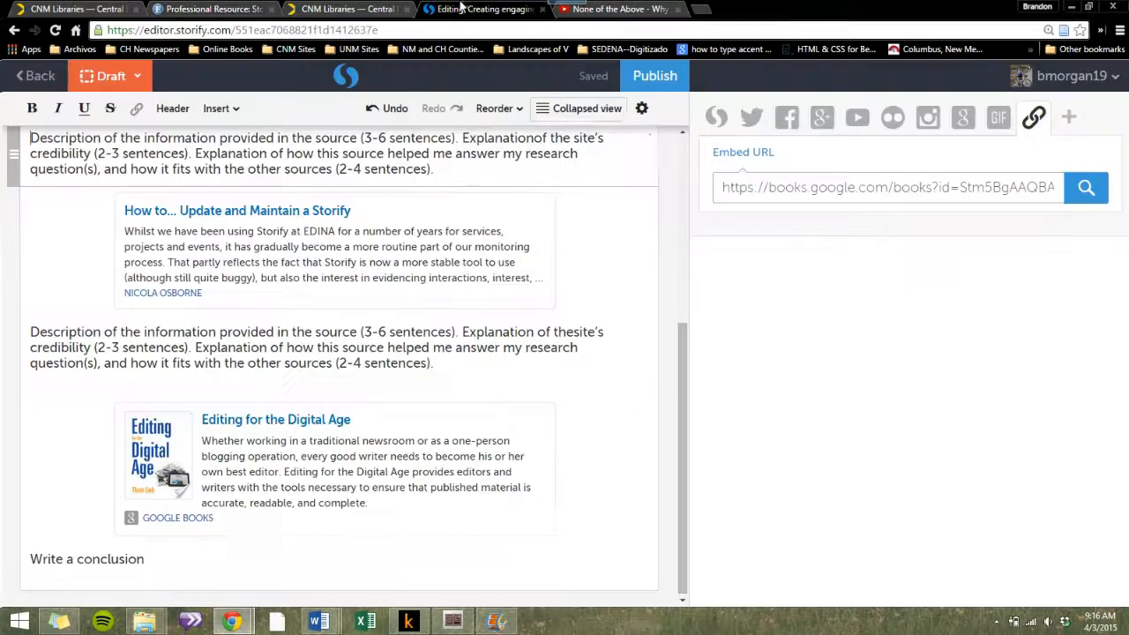
pyautogui.tripleClick(979, 182)
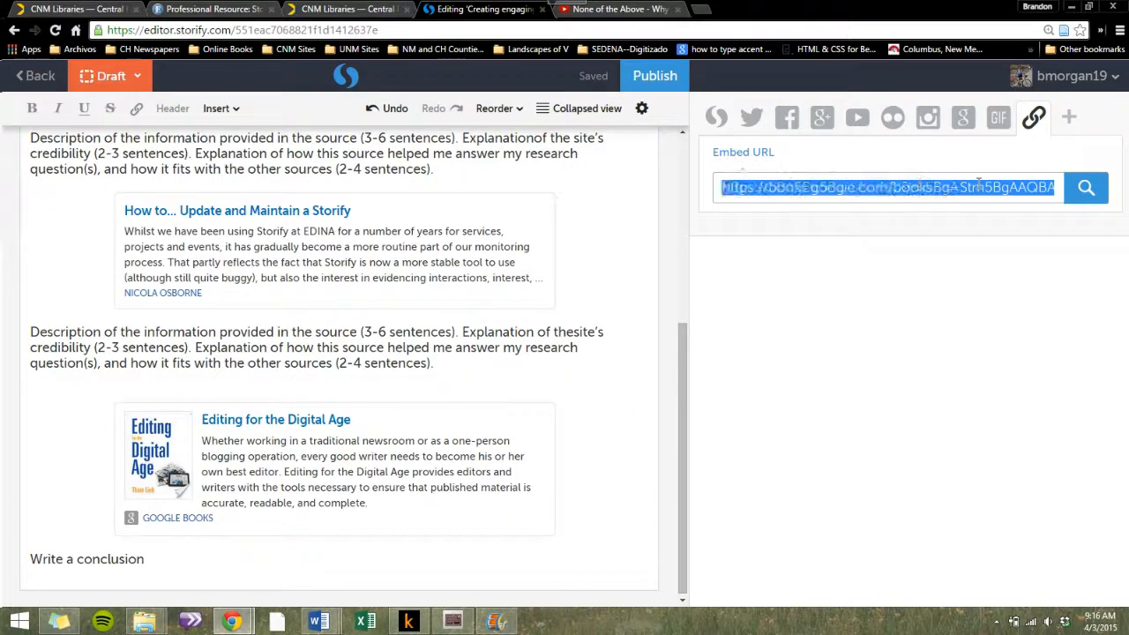
pyautogui.hotkey('ctrl', 'v')
pyautogui.press('Return')
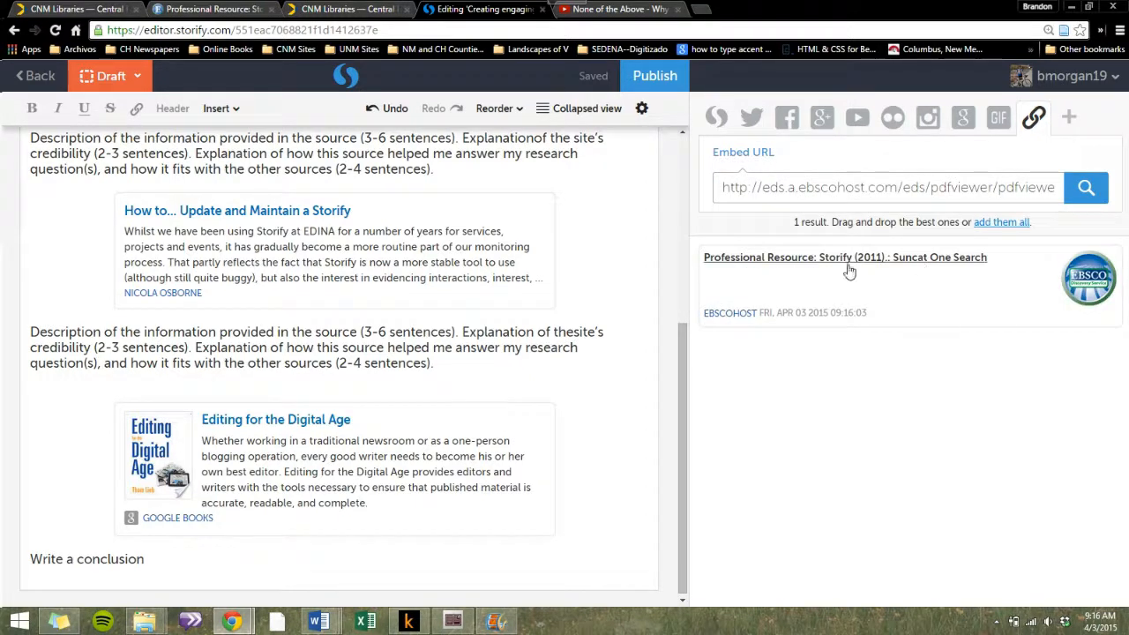
pyautogui.moveTo(908, 282); pyautogui.dragTo(368, 419)
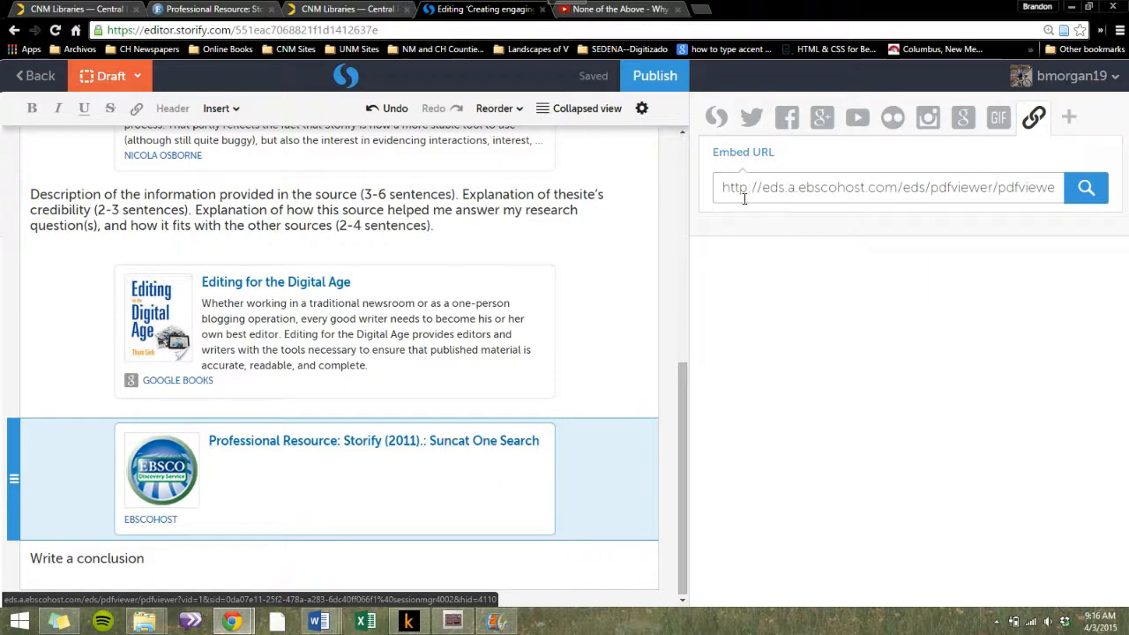
# Step: Search Facebook public updates for "storify" in Storify and browse the posts, checking the story from its headline down
pyautogui.click(785, 121)
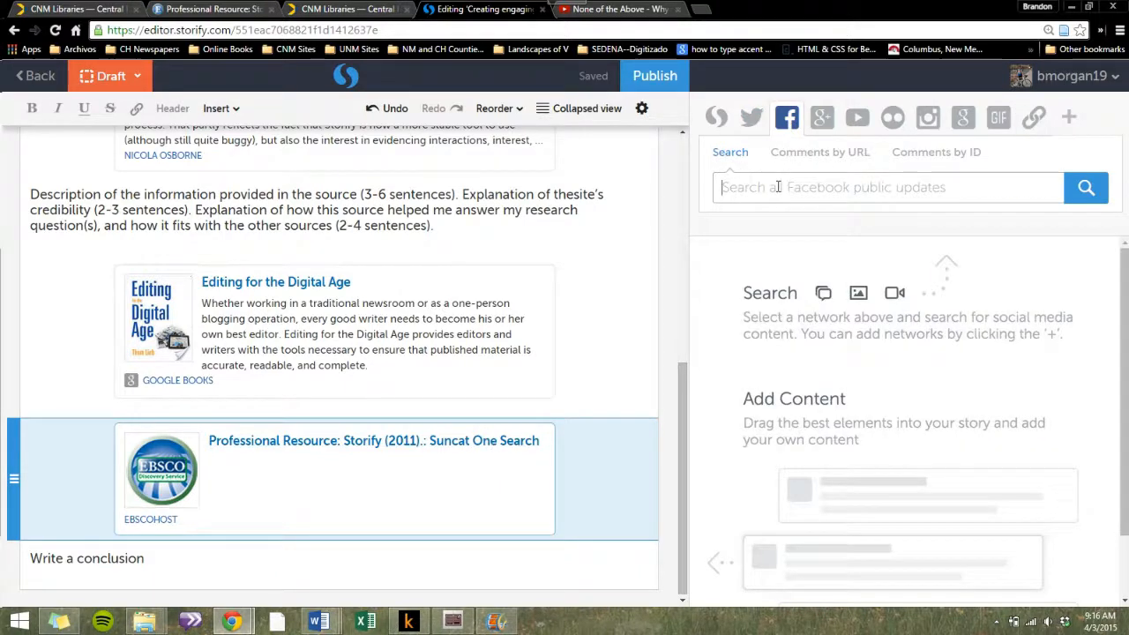
pyautogui.write('storify')
pyautogui.press('Return')
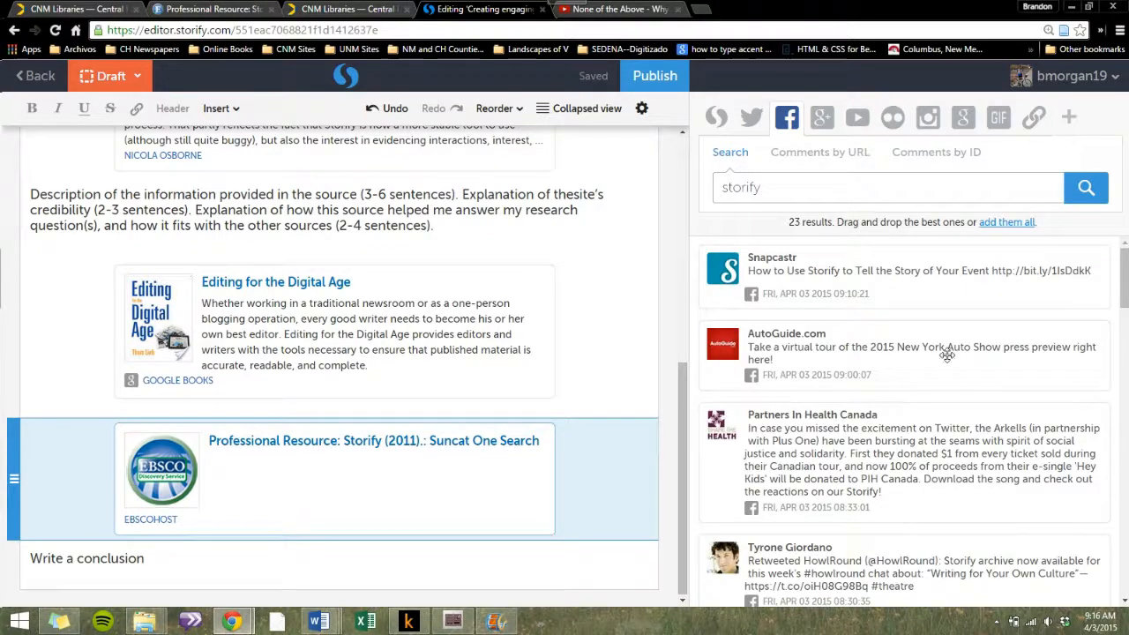
pyautogui.scroll(-2, 947, 354)
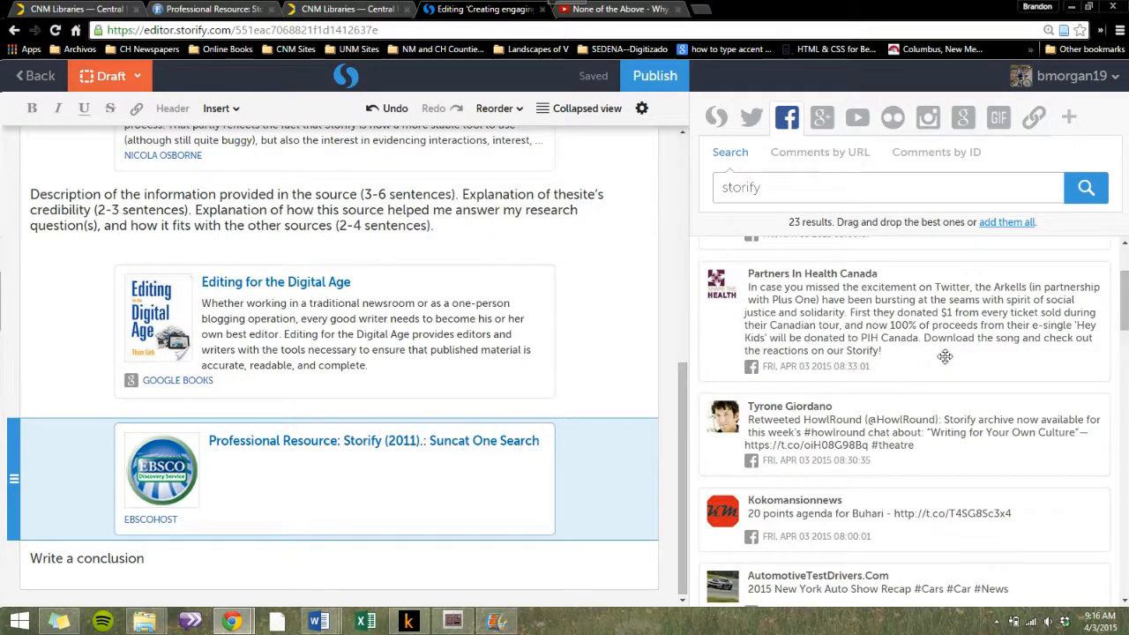
pyautogui.scroll(-3, 944, 356)
pyautogui.scroll(-3, 939, 357)
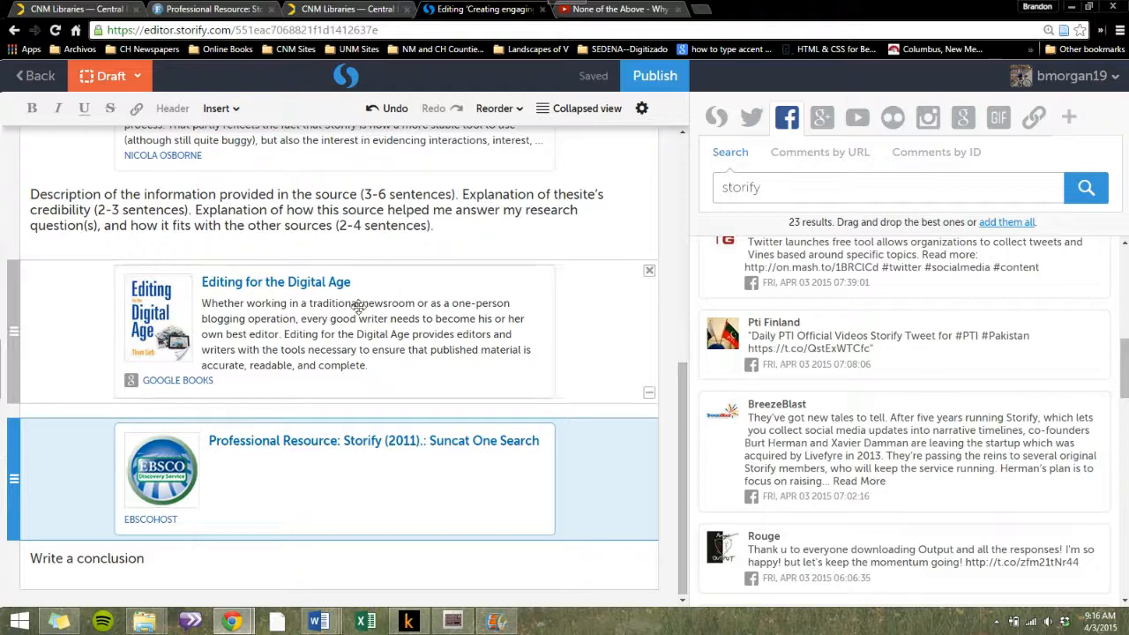
pyautogui.scroll(4, 165, 217)
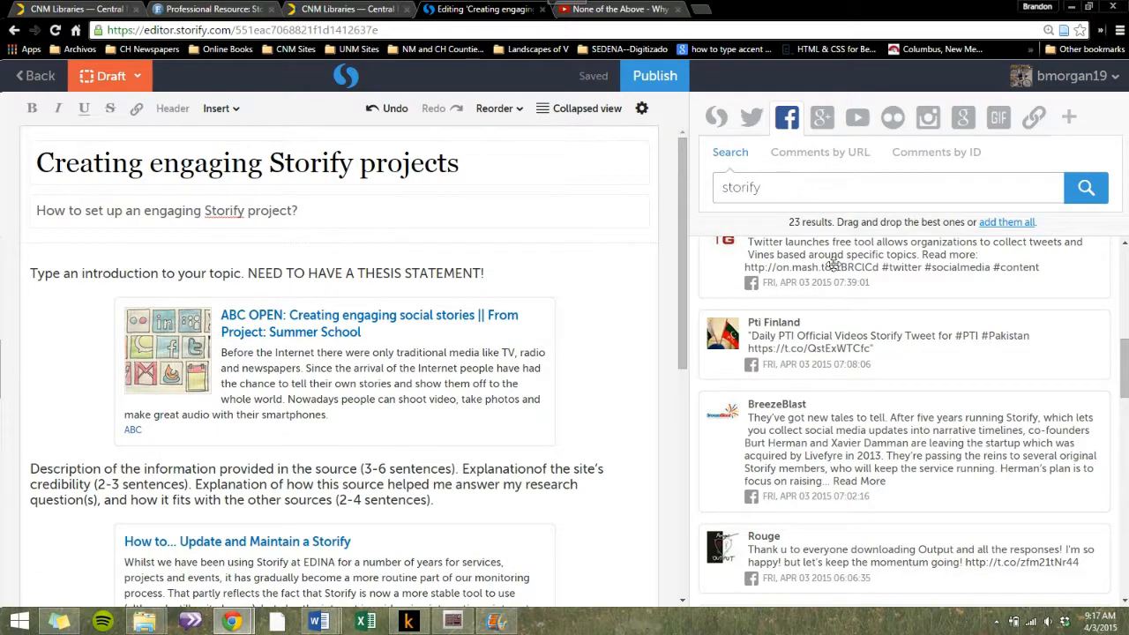
pyautogui.scroll(-1, 865, 270)
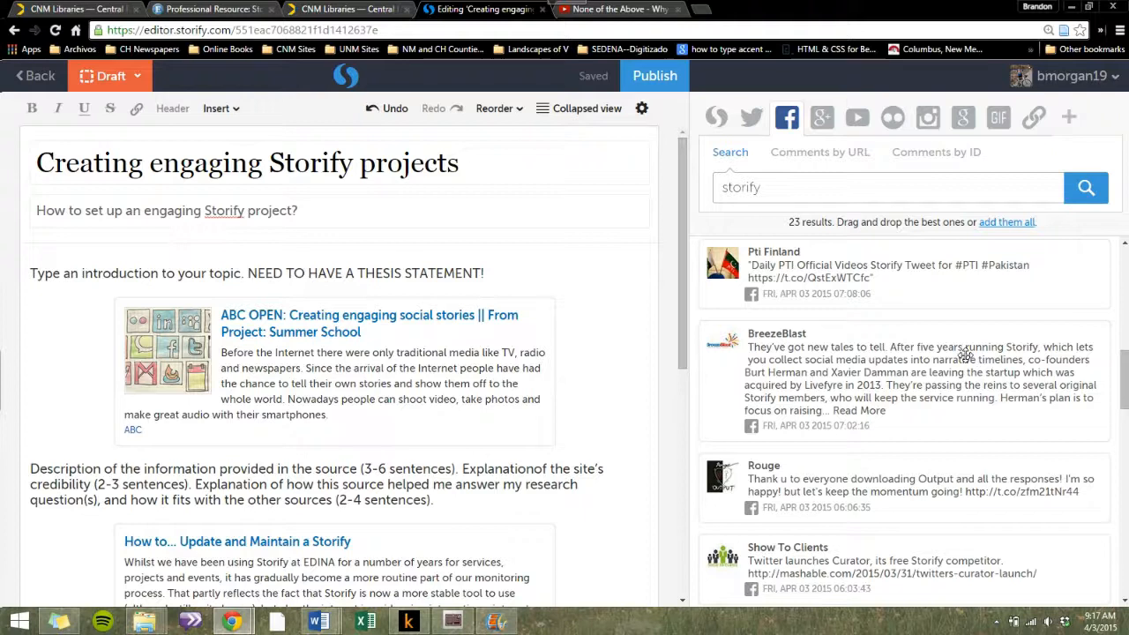
pyautogui.scroll(-2, 520, 297)
pyautogui.scroll(2, 517, 297)
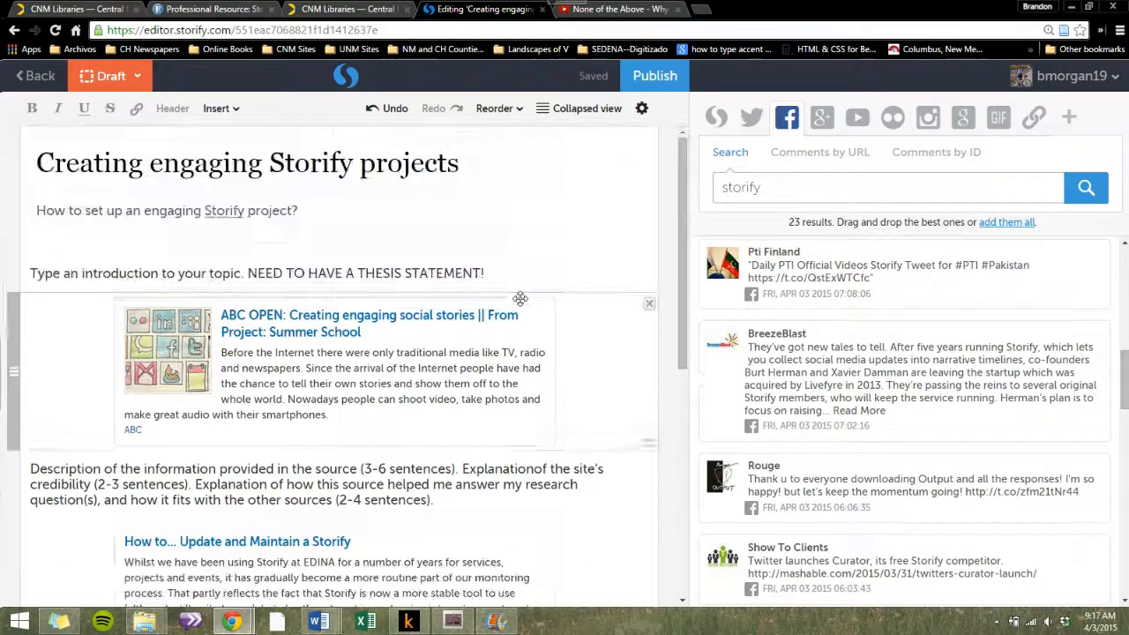
# Step: Publish the "Creating engaging Storify projects" story and view its public page
pyautogui.click(653, 78)
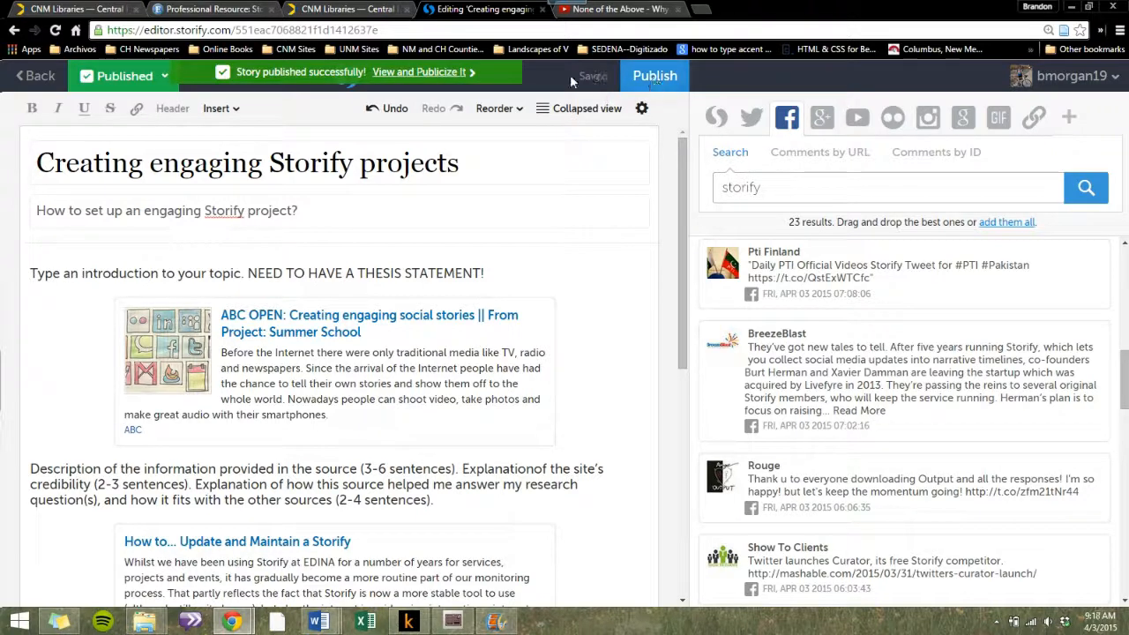
pyautogui.click(435, 76)
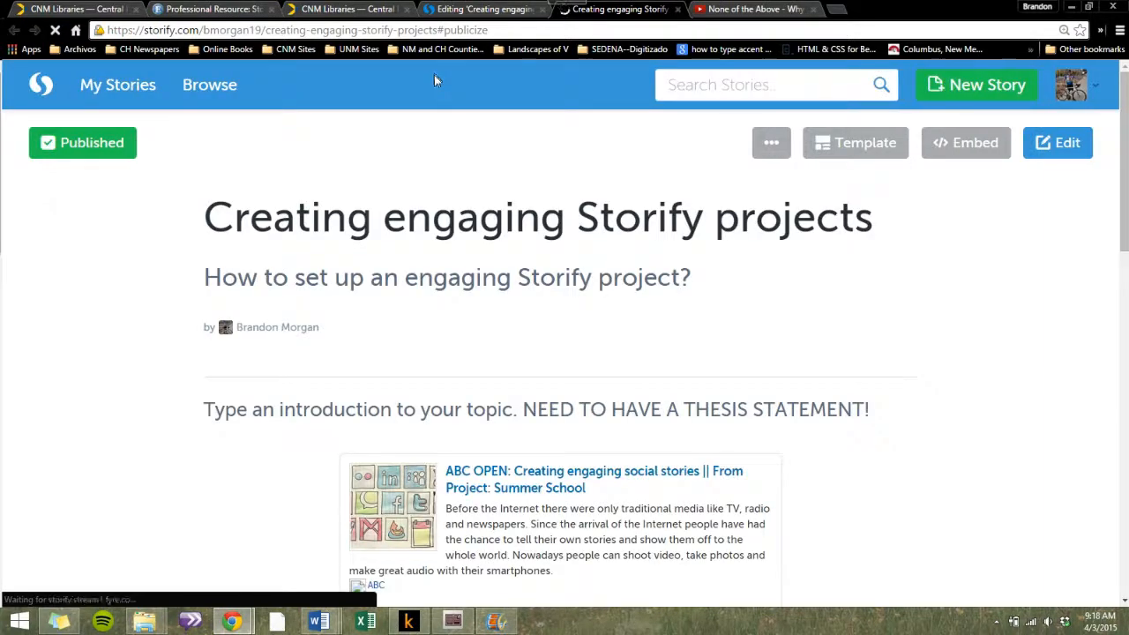
pyautogui.scroll(-2, 643, 305)
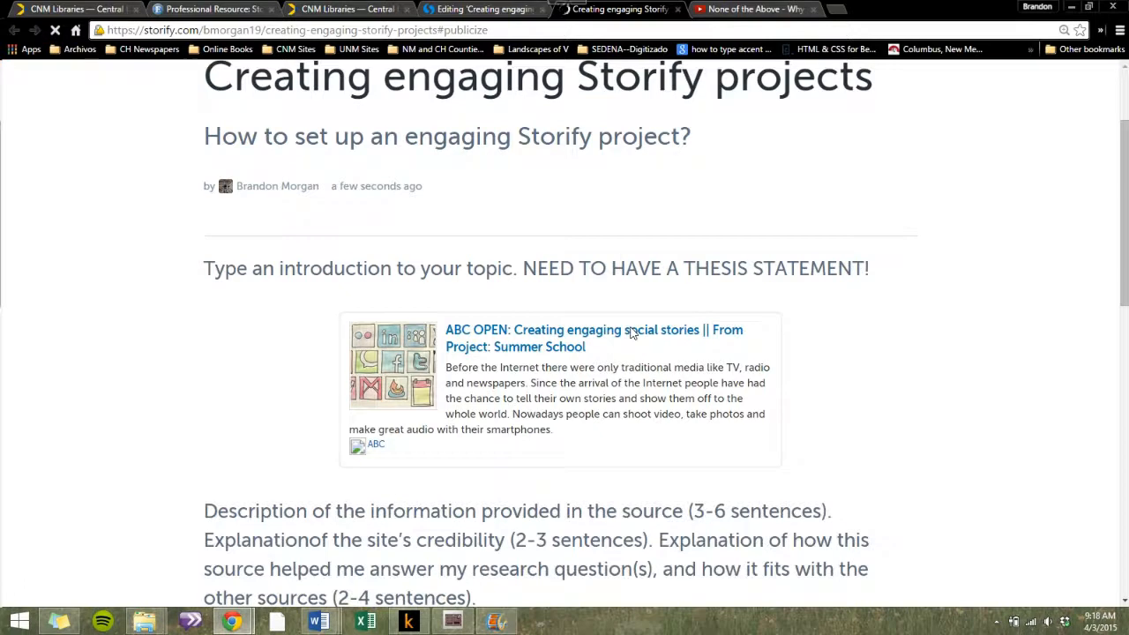
pyautogui.scroll(2, 631, 333)
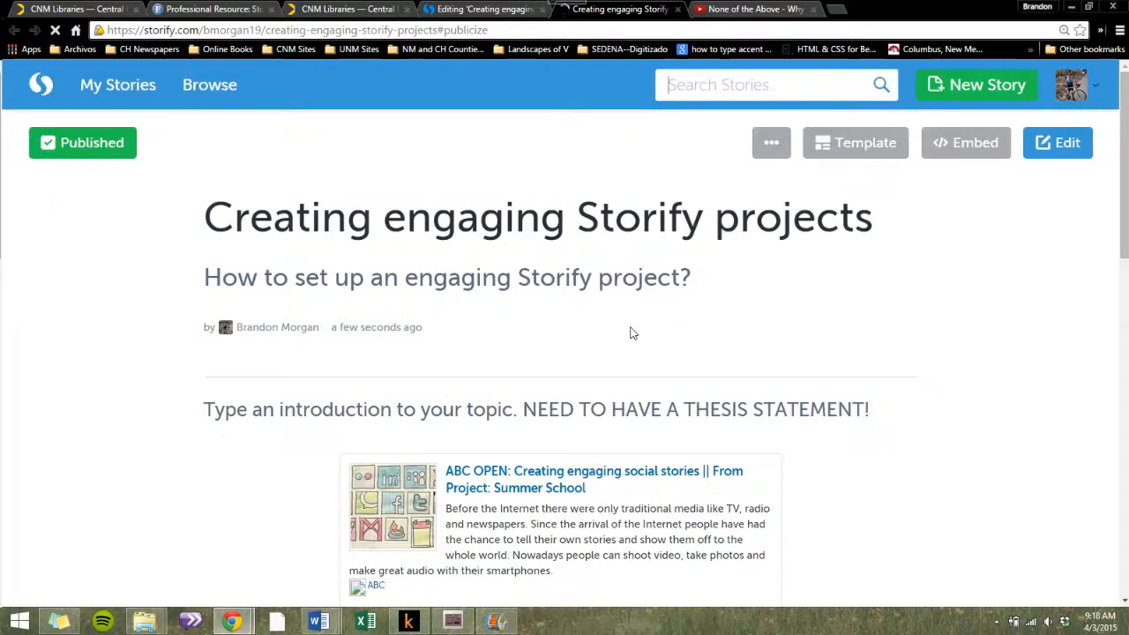
# Step: Copy the published story's web address and open TweetDeck in a new browser tab, returning to the story page
pyautogui.moveTo(488, 30); pyautogui.dragTo(55, 31)
pyautogui.hotkey('ctrl', 'c')
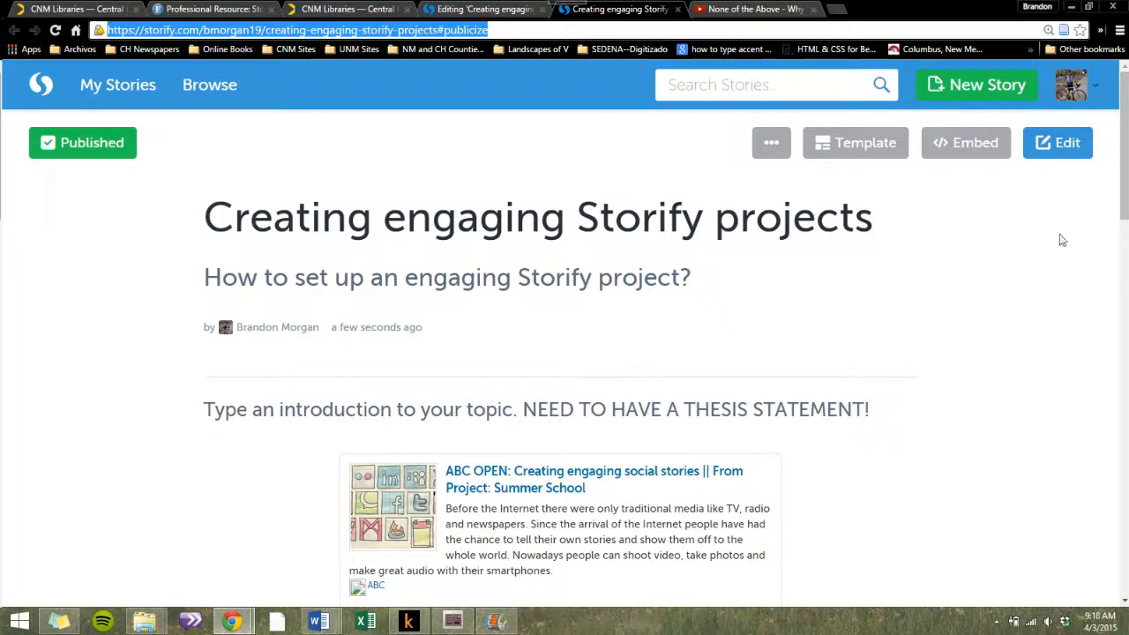
pyautogui.click(836, 10)
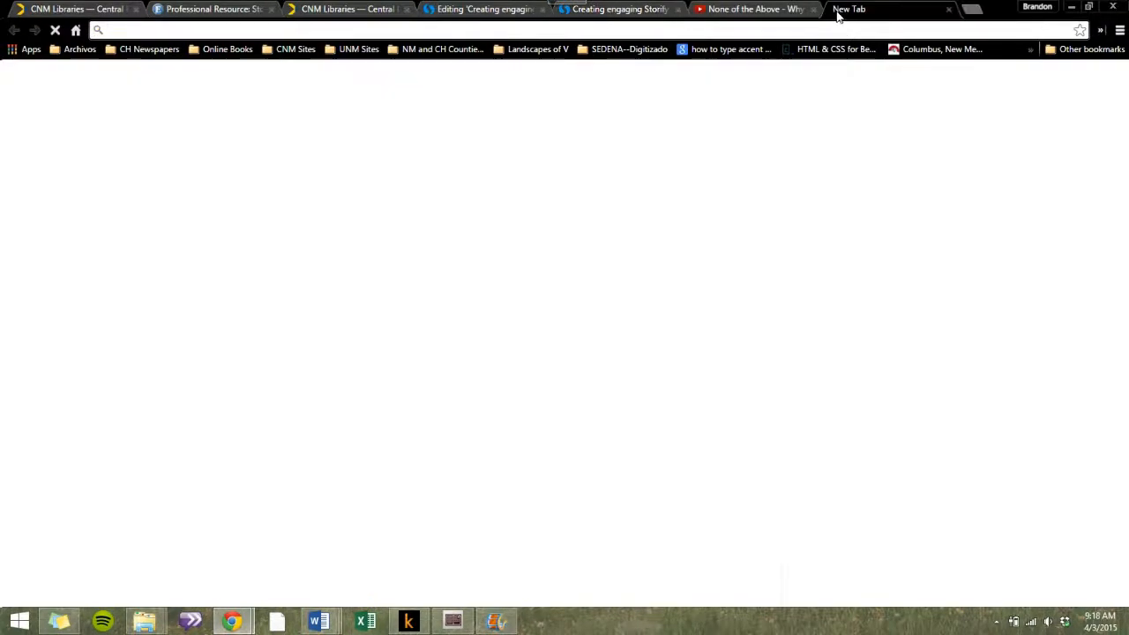
pyautogui.write('tw')
pyautogui.press('Return')
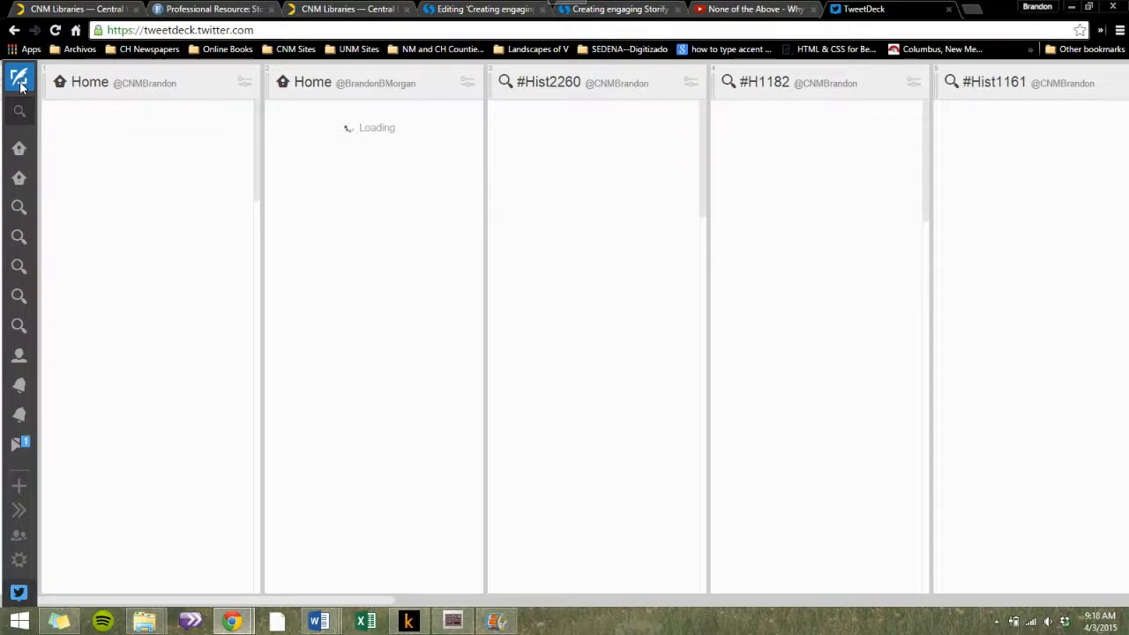
pyautogui.click(607, 10)
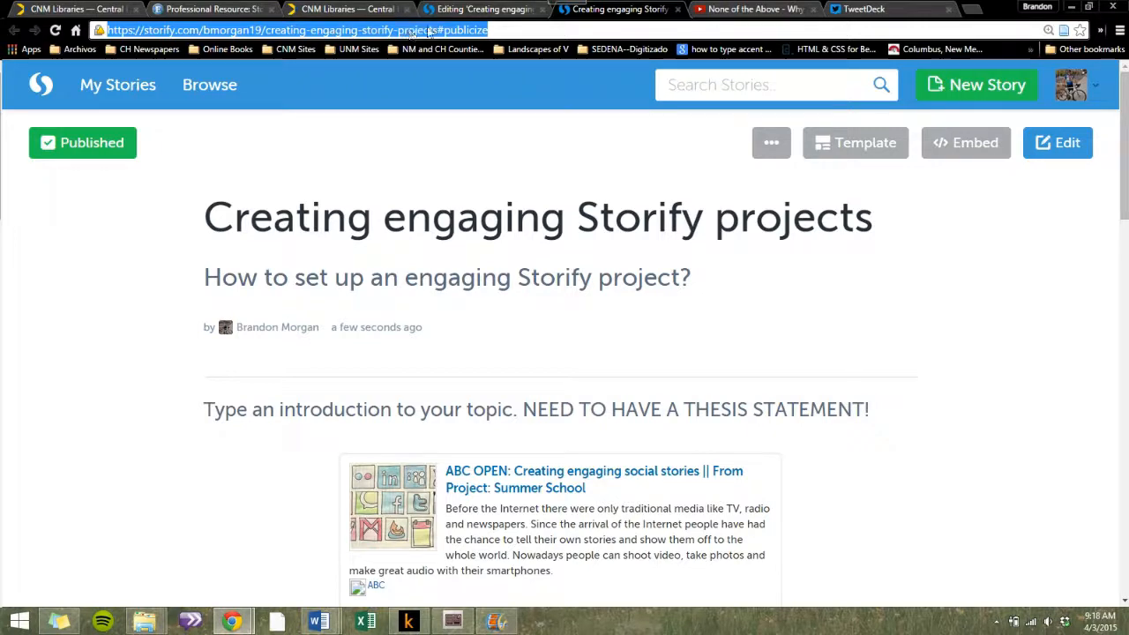
# Step: Switch to TweetDeck and draft a new tweet with the copied story link, preceded by "Here's my final project"
pyautogui.click(863, 9)
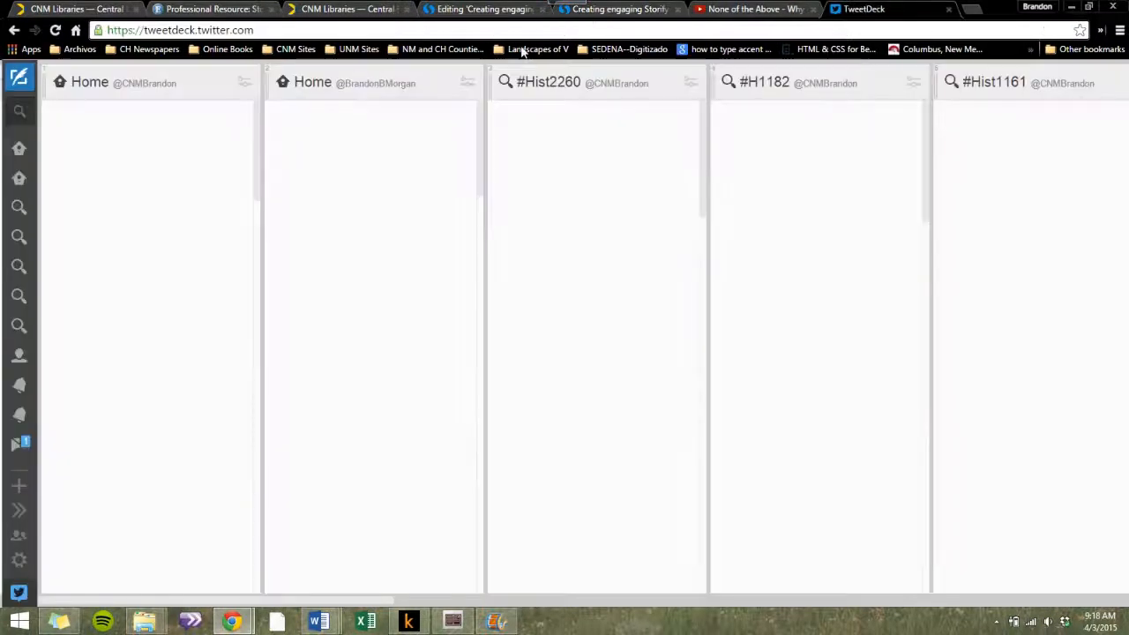
pyautogui.click(19, 78)
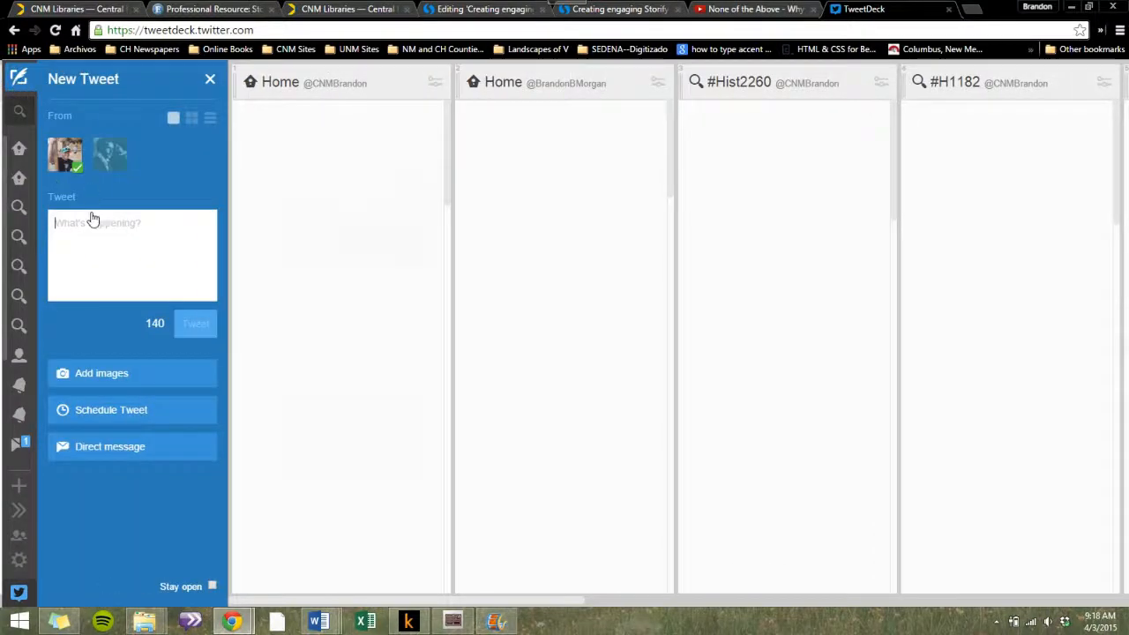
pyautogui.hotkey('ctrl', 'v')
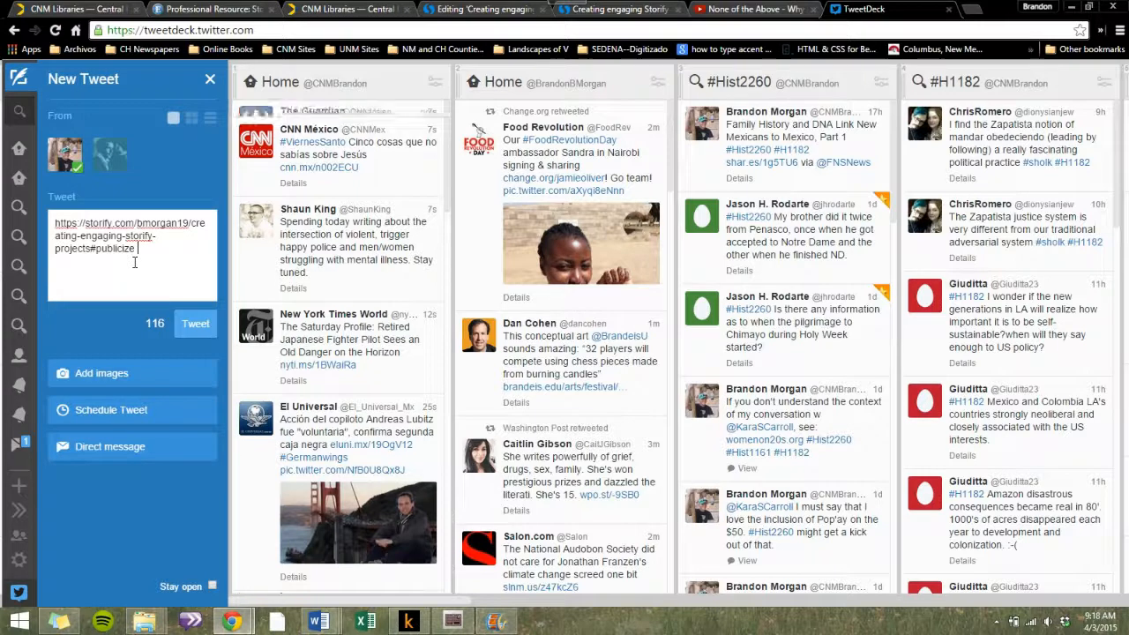
pyautogui.click(54, 222)
pyautogui.write("Here's my ")
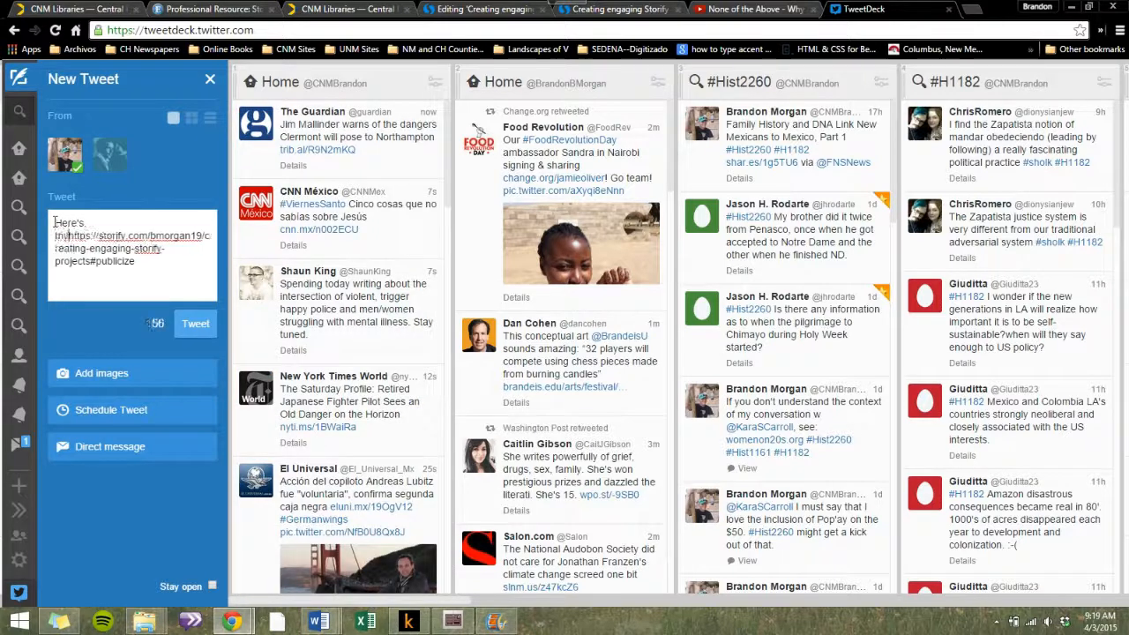
pyautogui.write('final project')
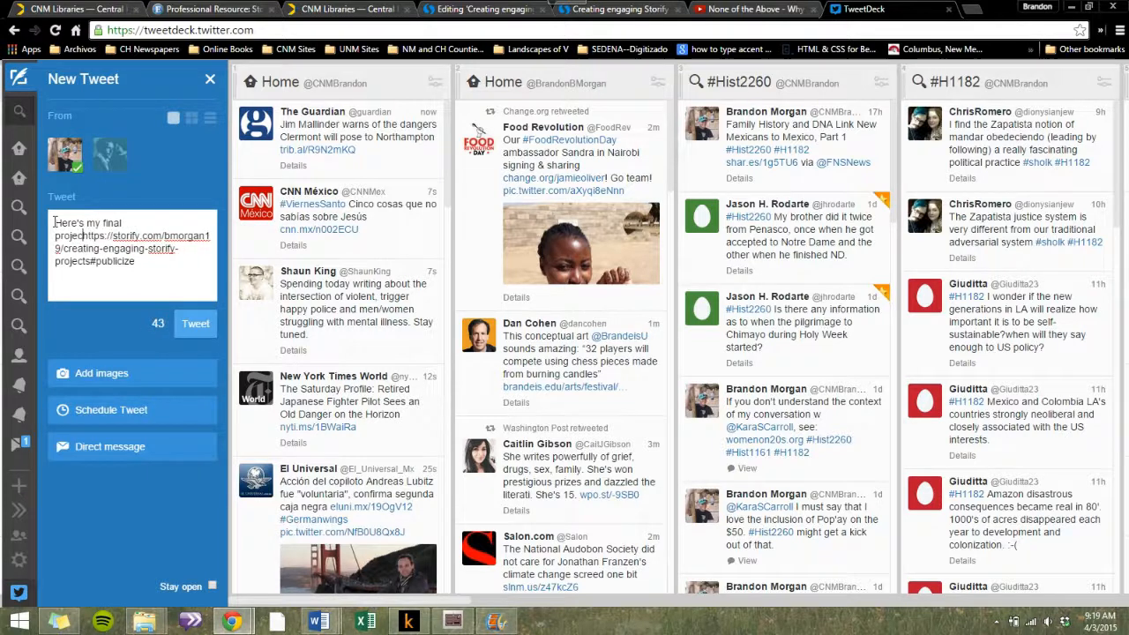
# Step: Append the hashtags #Hist1161, #Hist2260 and #H1182 after the link, close the tweet draft unsent and return to the published Storify story
pyautogui.click(165, 268)
pyautogui.write('#Hist116')
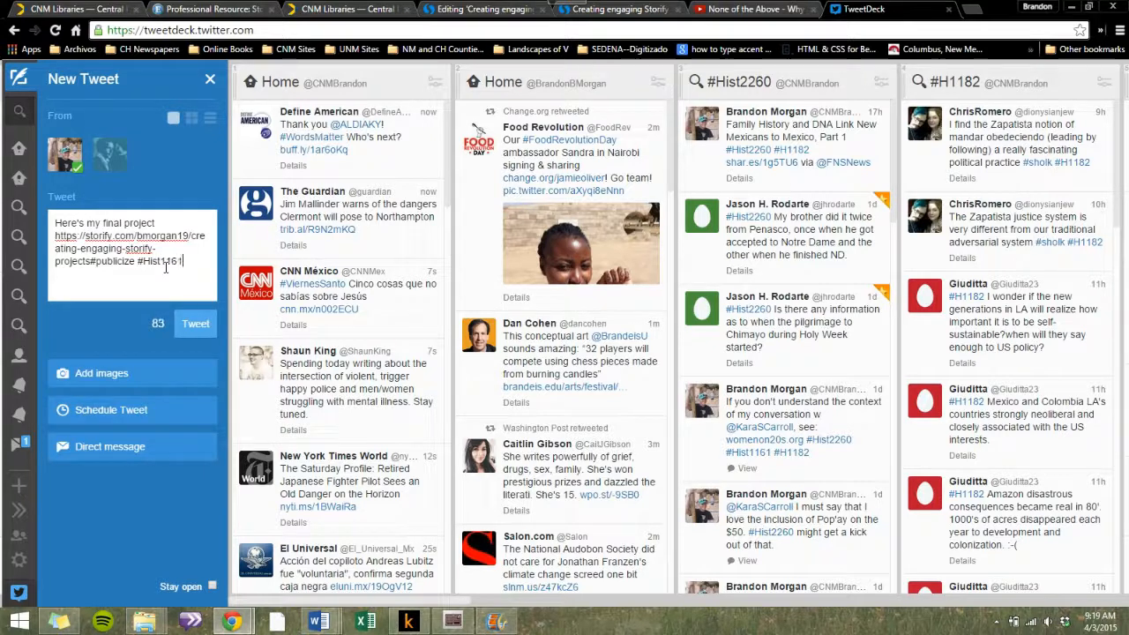
pyautogui.write('1')
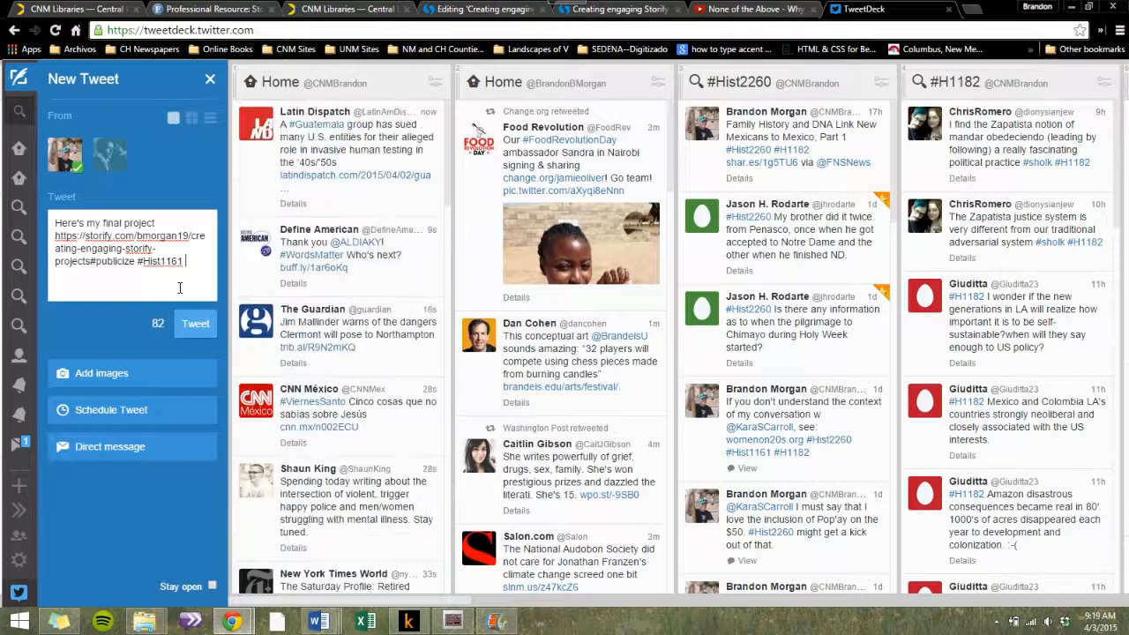
pyautogui.write(' #Hist2260 #')
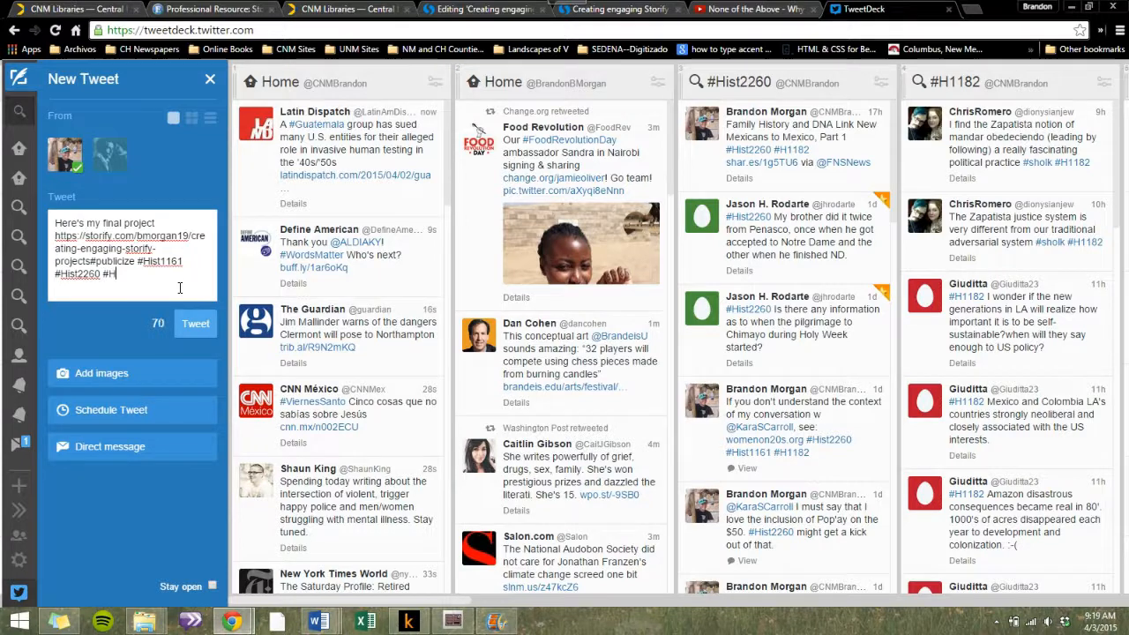
pyautogui.write('H1182')
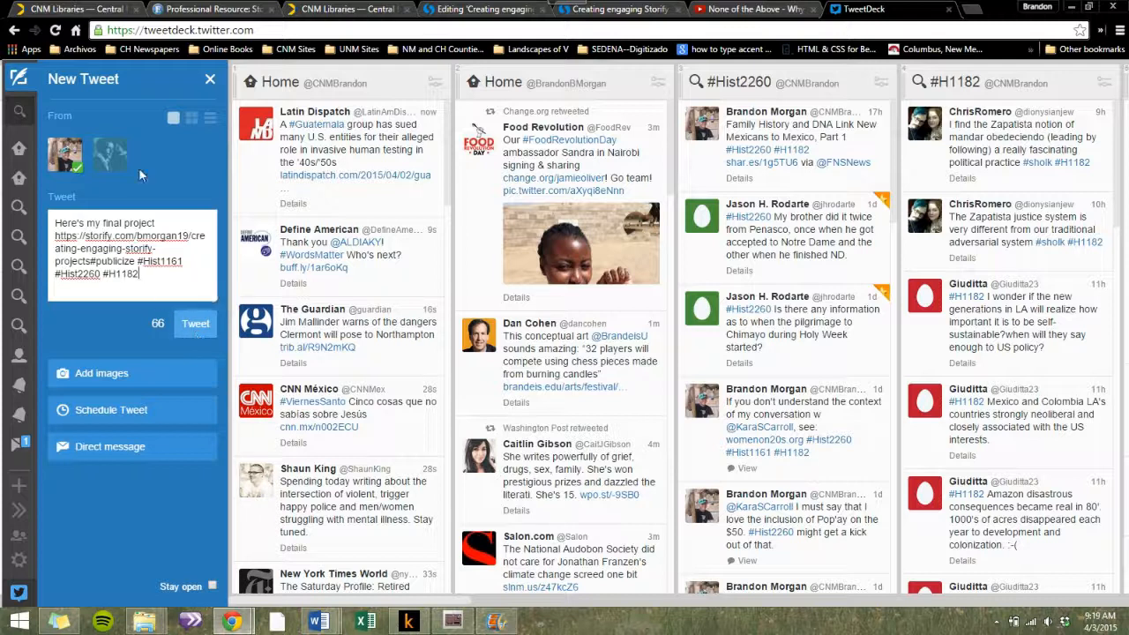
pyautogui.click(210, 82)
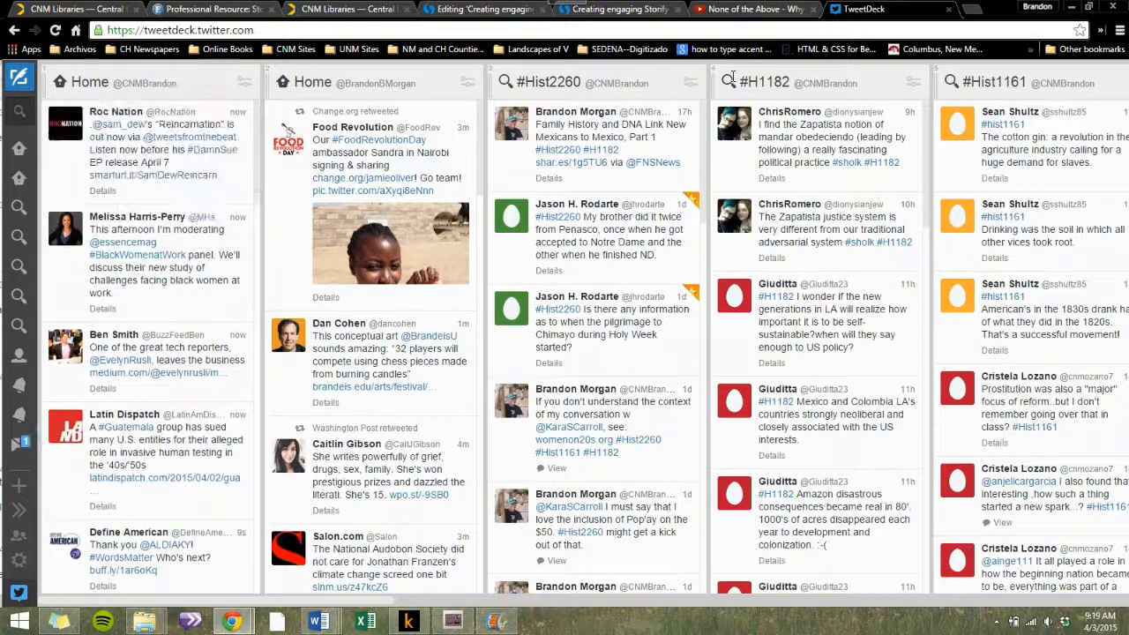
pyautogui.click(635, 9)
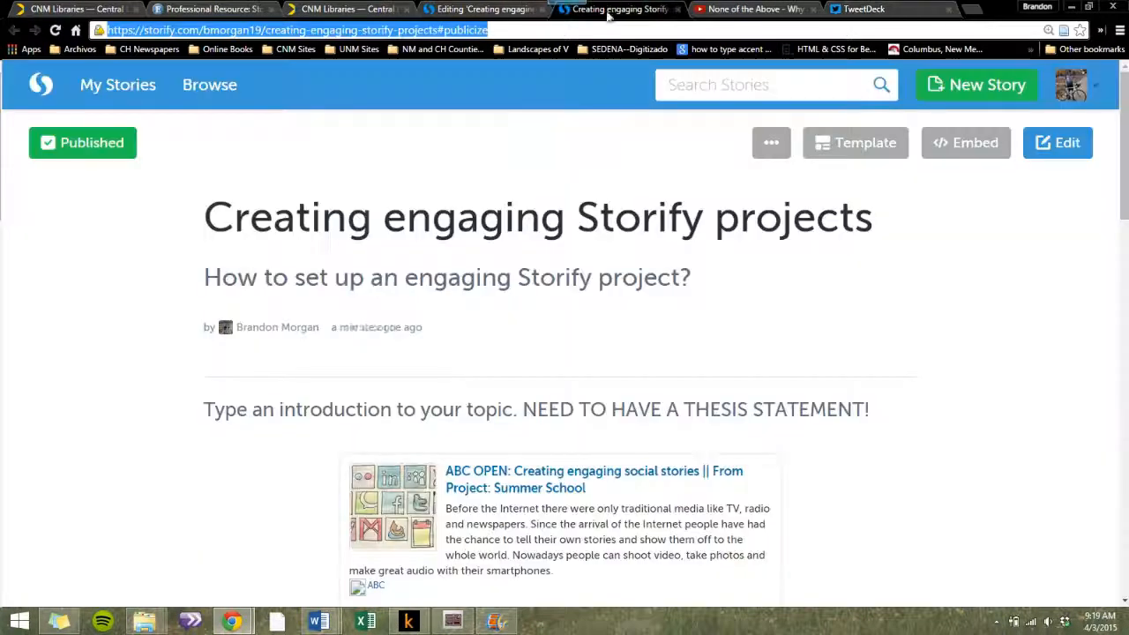